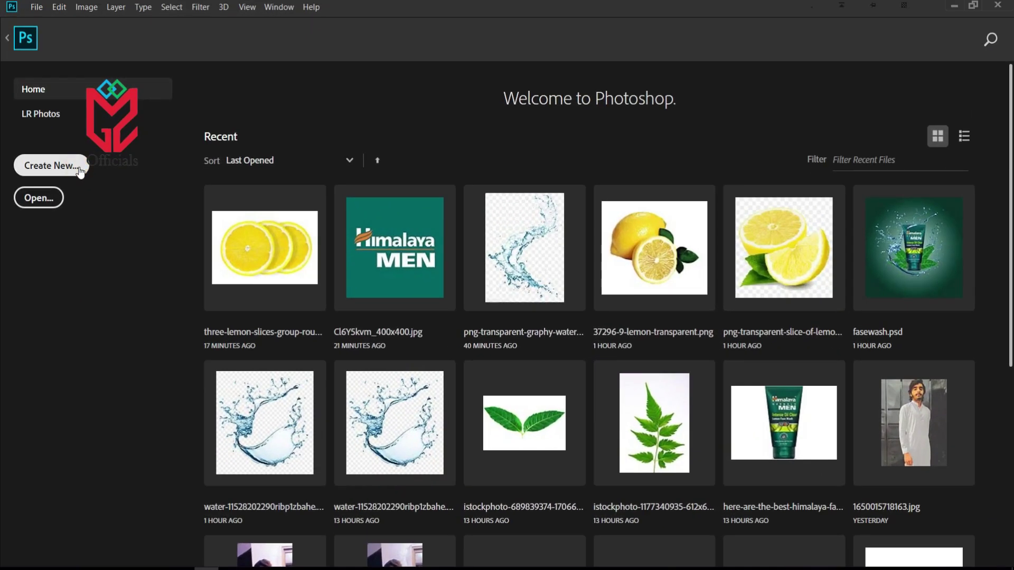
Create a new 1080 x 1080 pixel document at 300 pixels/inch in RGB Color with a white background
click(101, 181)
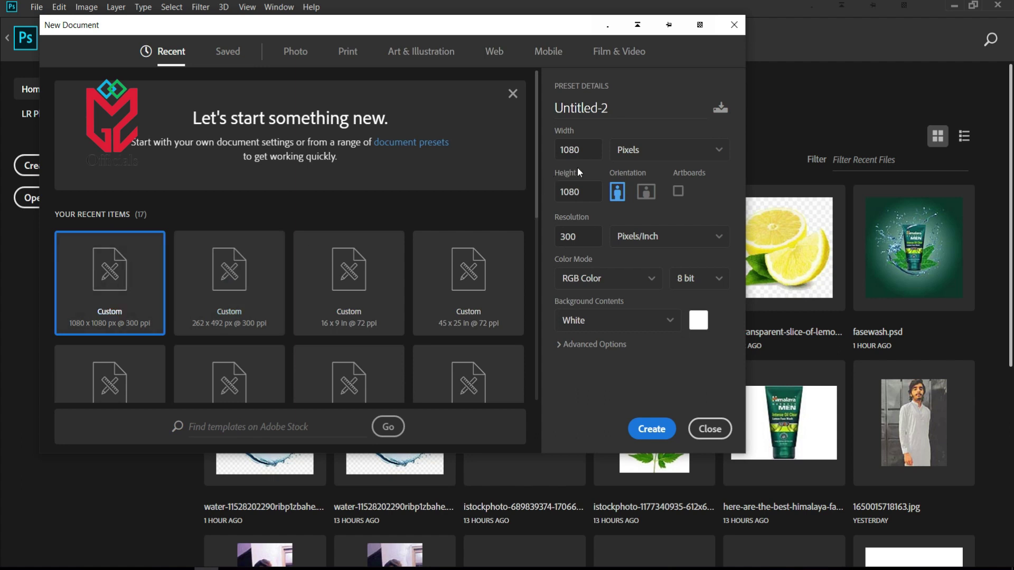
drag(582, 151, 545, 150)
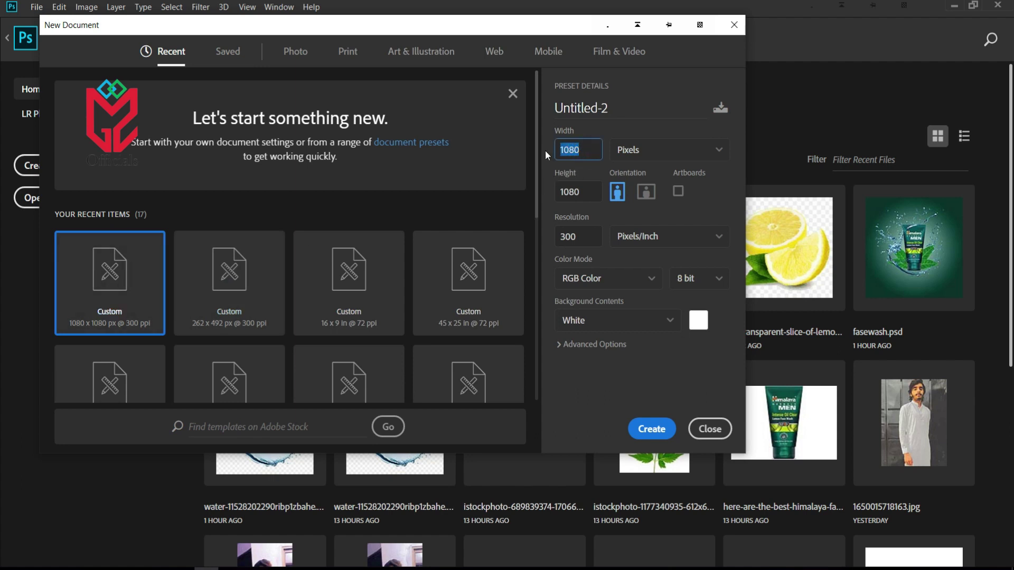
double_click(585, 191)
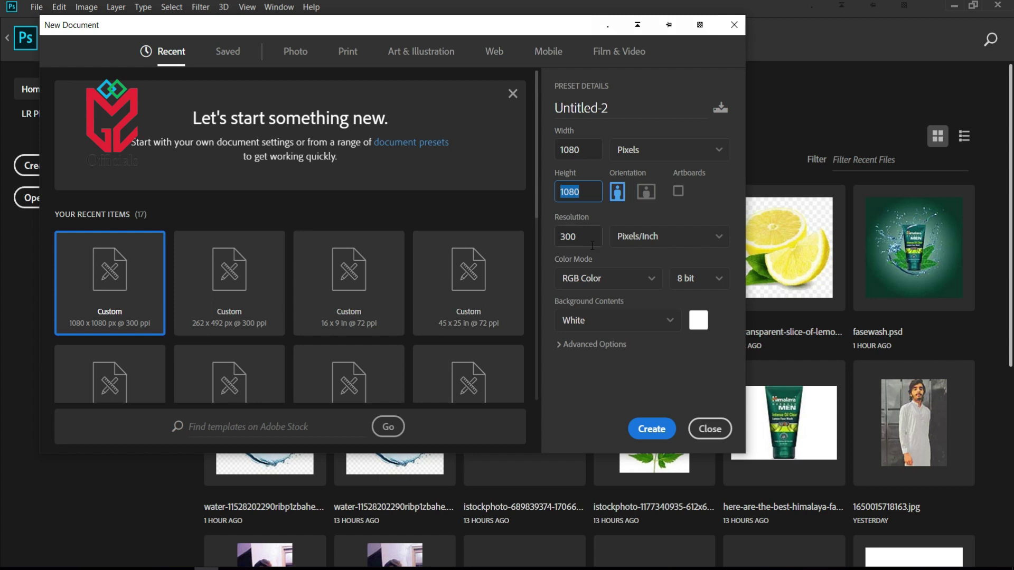
drag(579, 237, 549, 238)
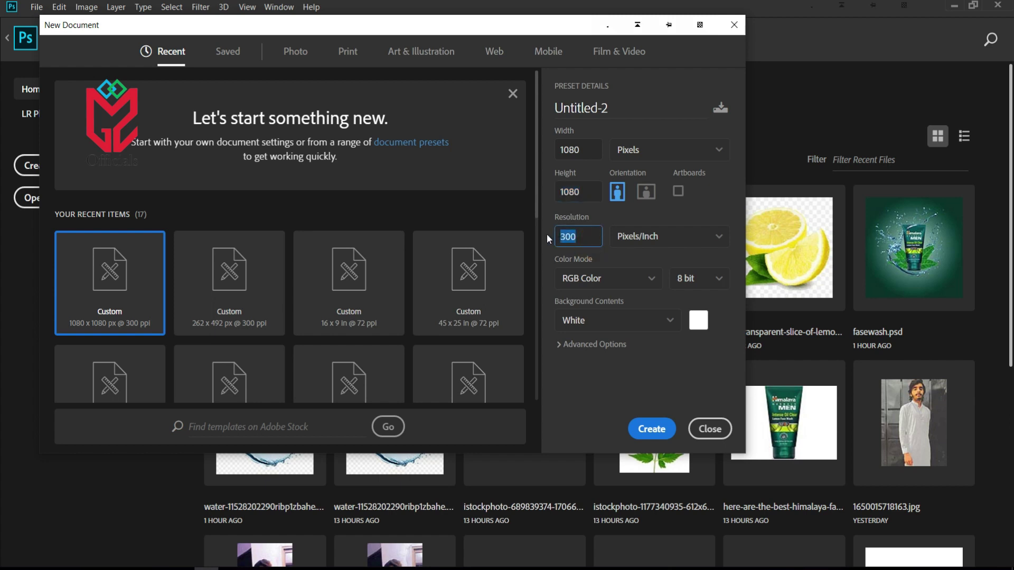
click(649, 430)
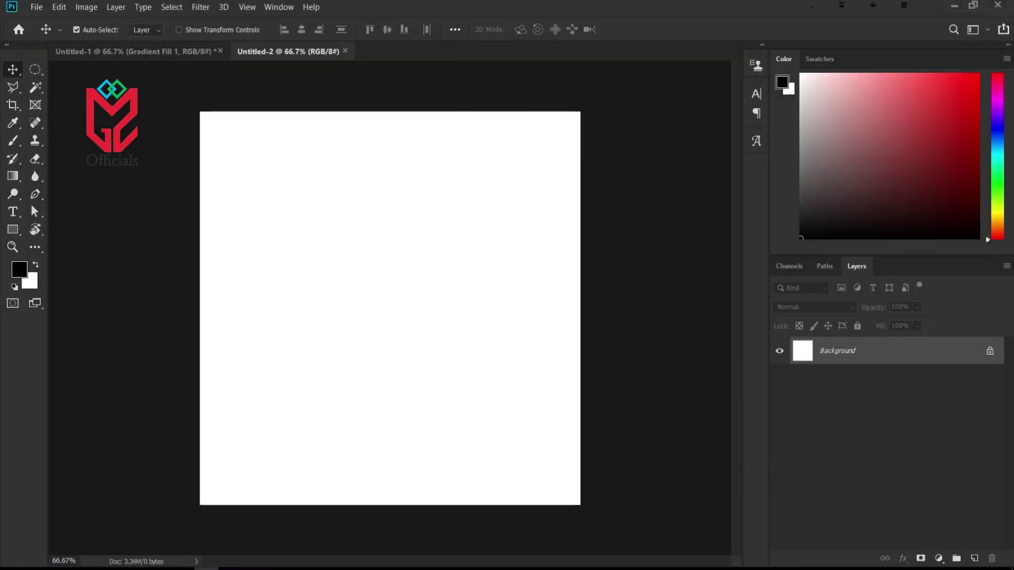
Add a gradient fill layer above the background and set the gradient's starting color stop to 03332b
click(940, 559)
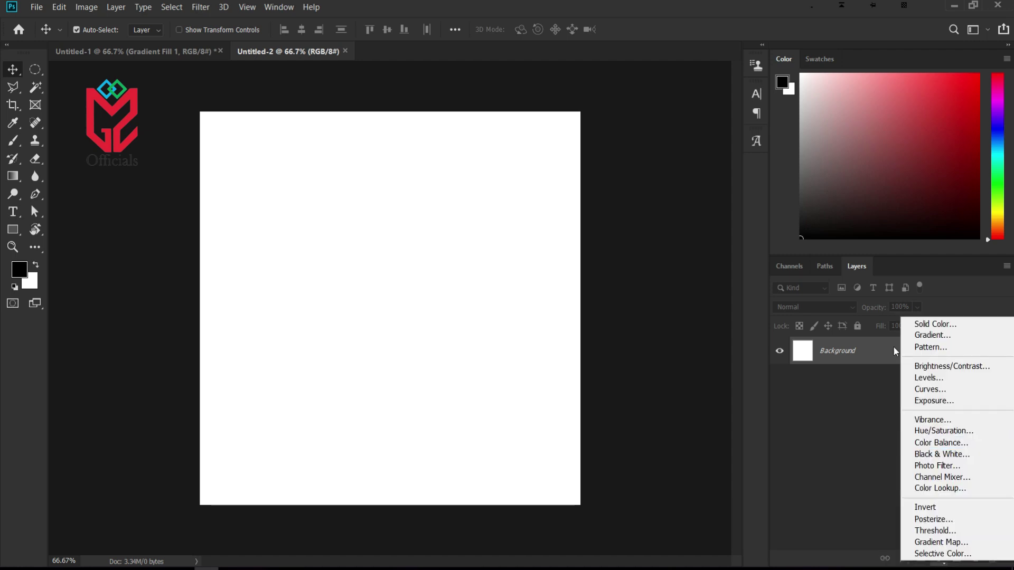
click(927, 333)
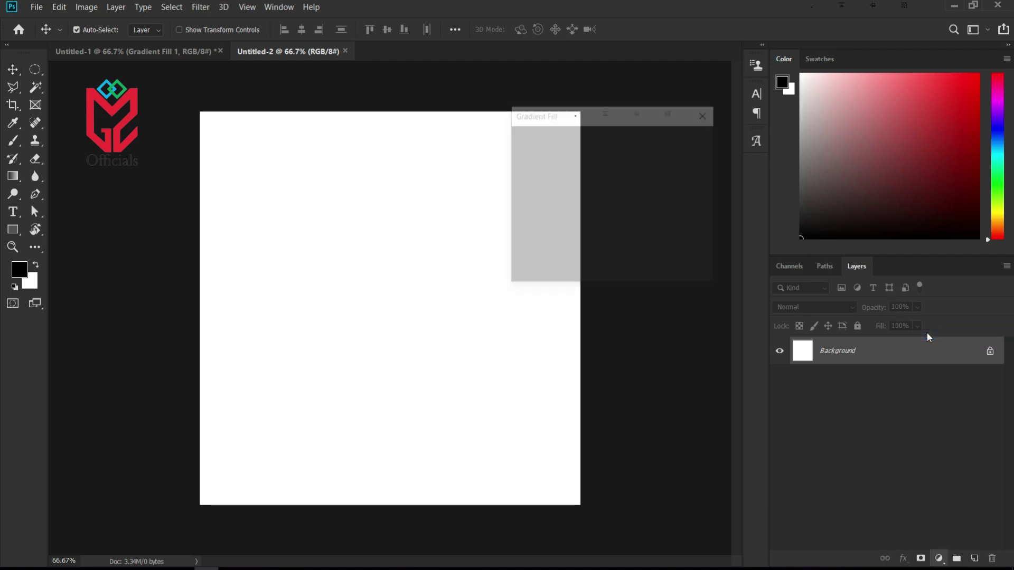
click(598, 147)
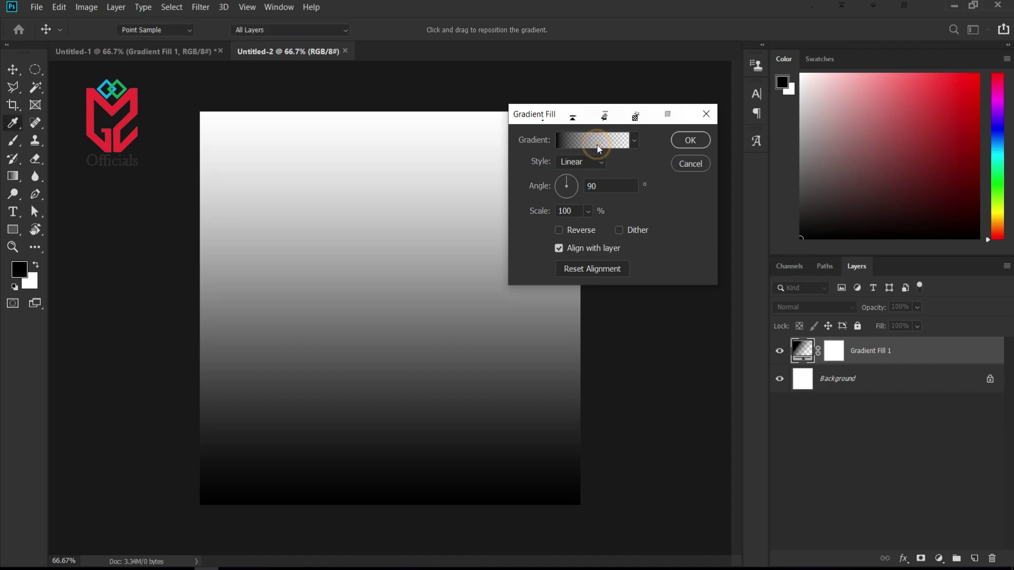
click(459, 369)
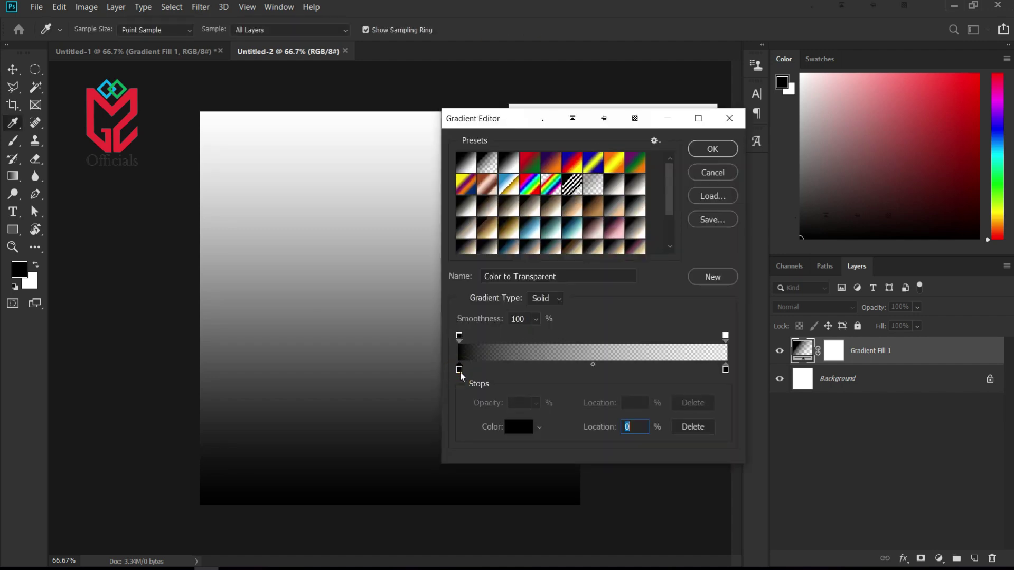
double_click(460, 369)
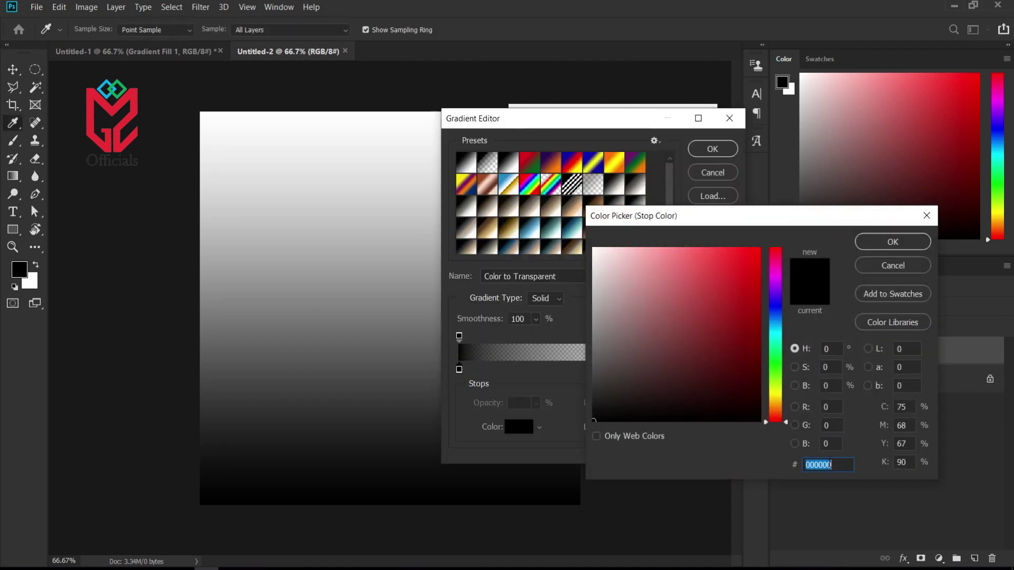
text(03332b)
double_click(830, 465)
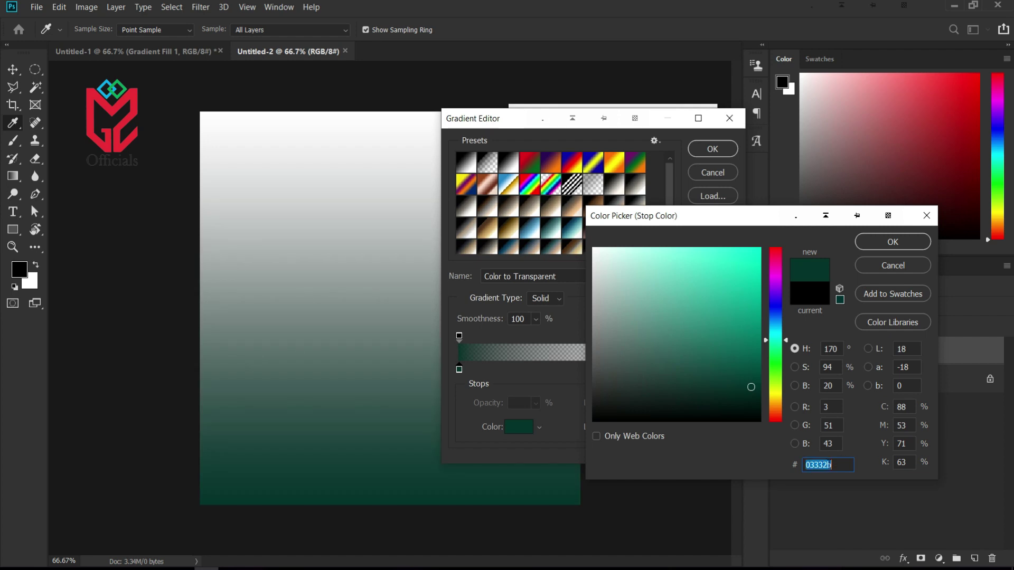
click(846, 469)
click(876, 241)
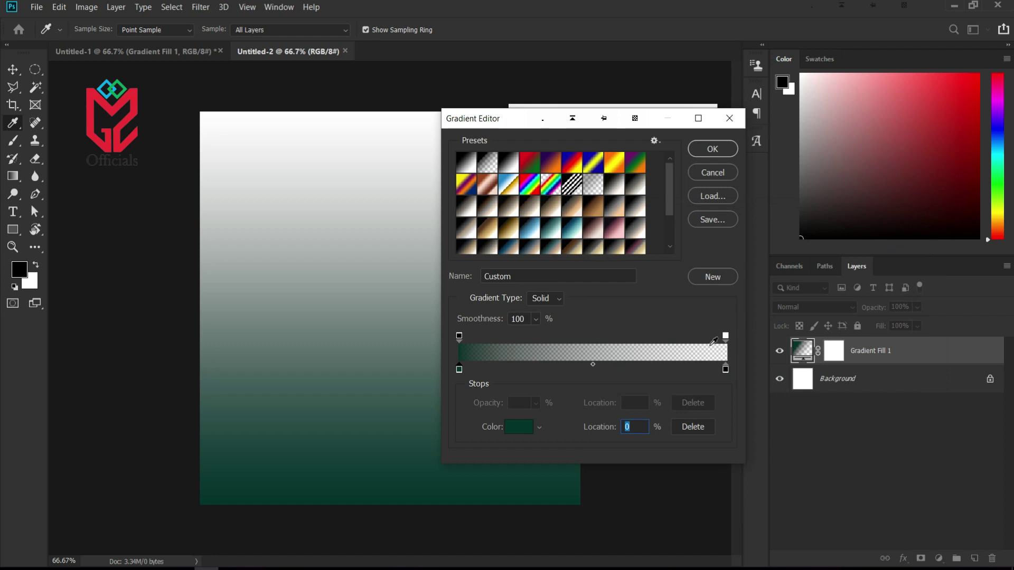
Raise the opacity of the gradient's end stop to 34%
click(725, 336)
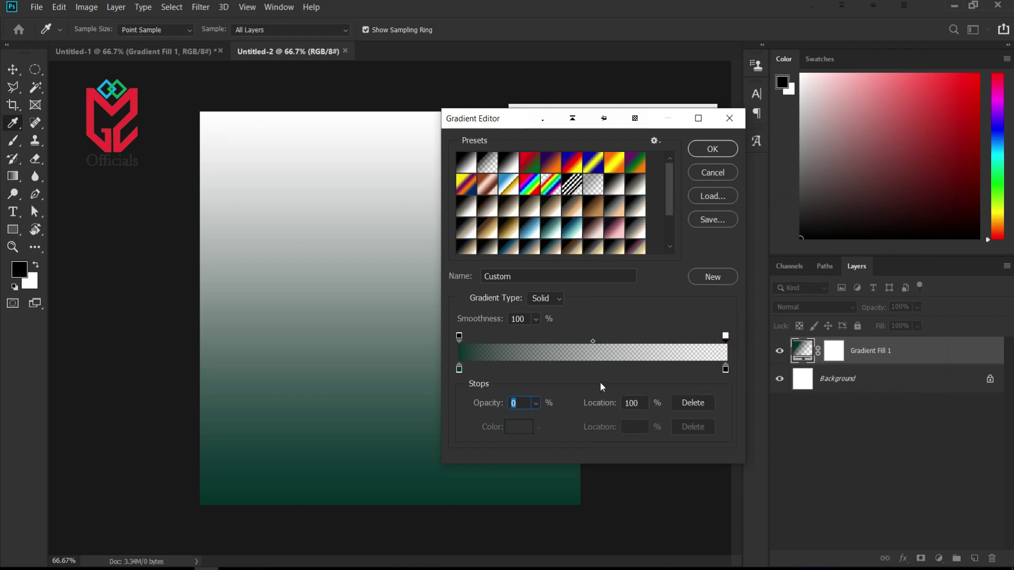
click(533, 405)
drag(533, 406, 560, 416)
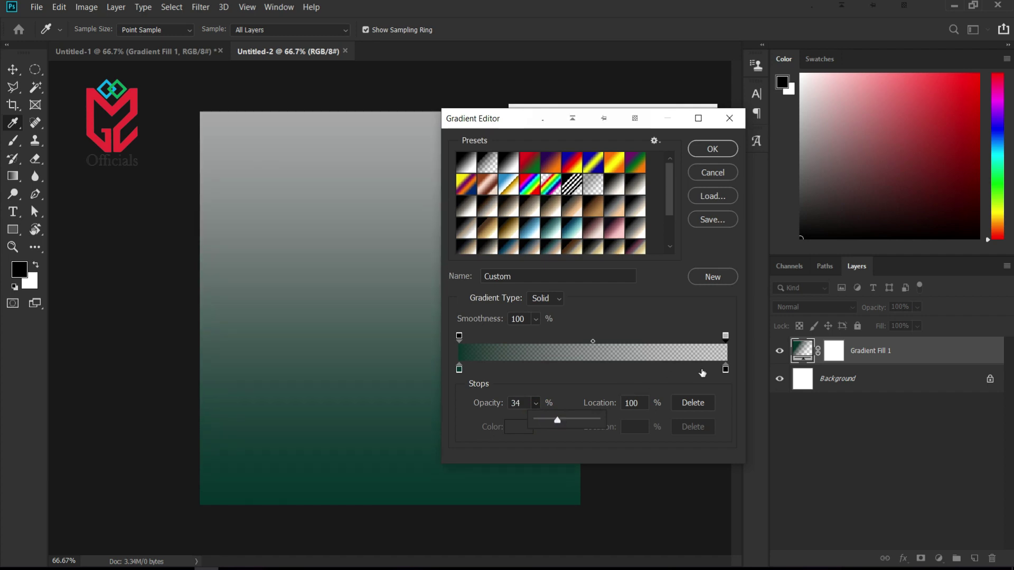
Set the gradient's end color stop to 07977f and accept the edited gradient
double_click(725, 370)
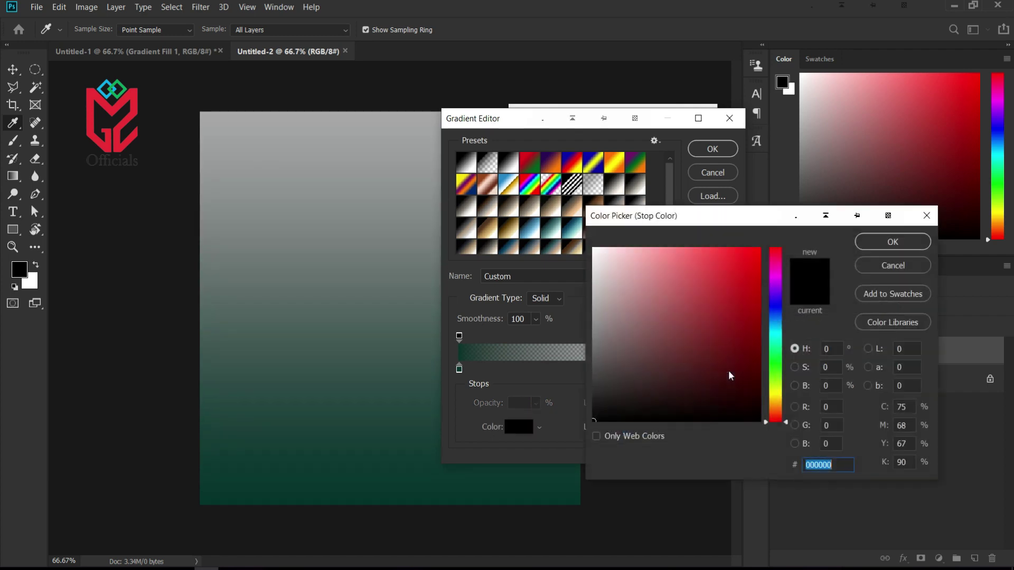
text(07977f)
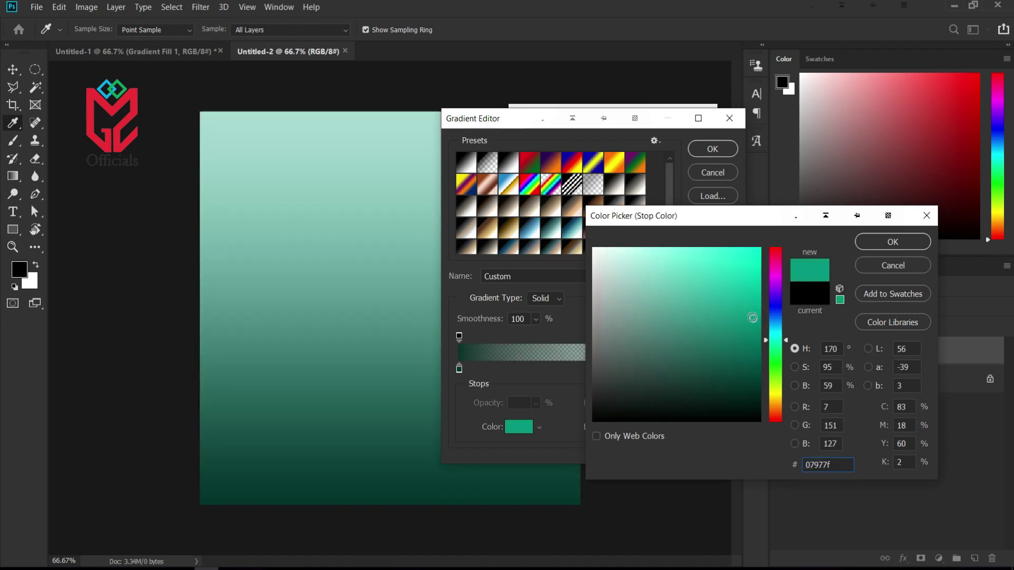
click(752, 328)
click(749, 318)
click(884, 249)
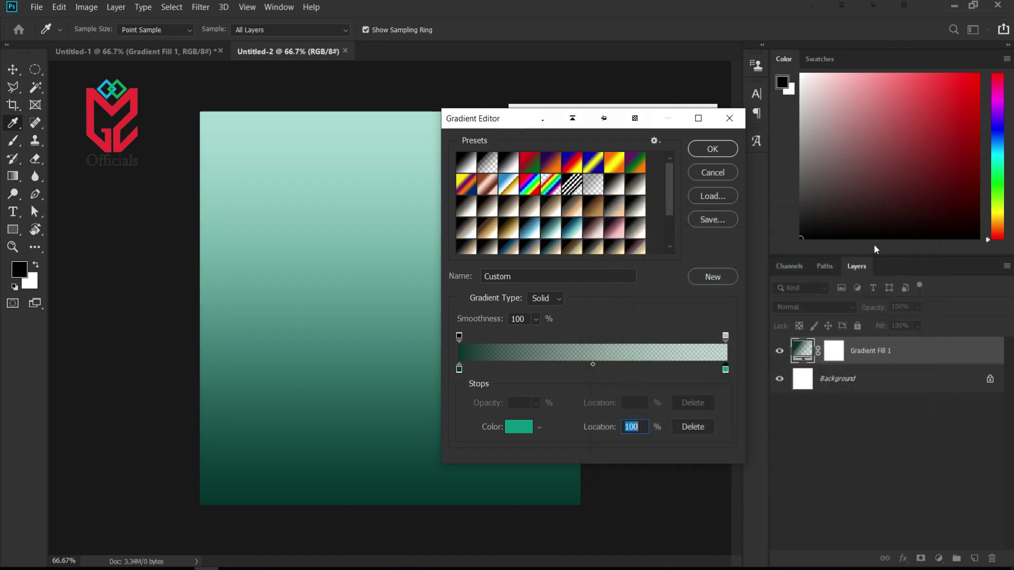
click(702, 148)
Make the gradient fill Radial and reversed with an angle of 12.81°, and apply it to the canvas
click(581, 161)
click(579, 186)
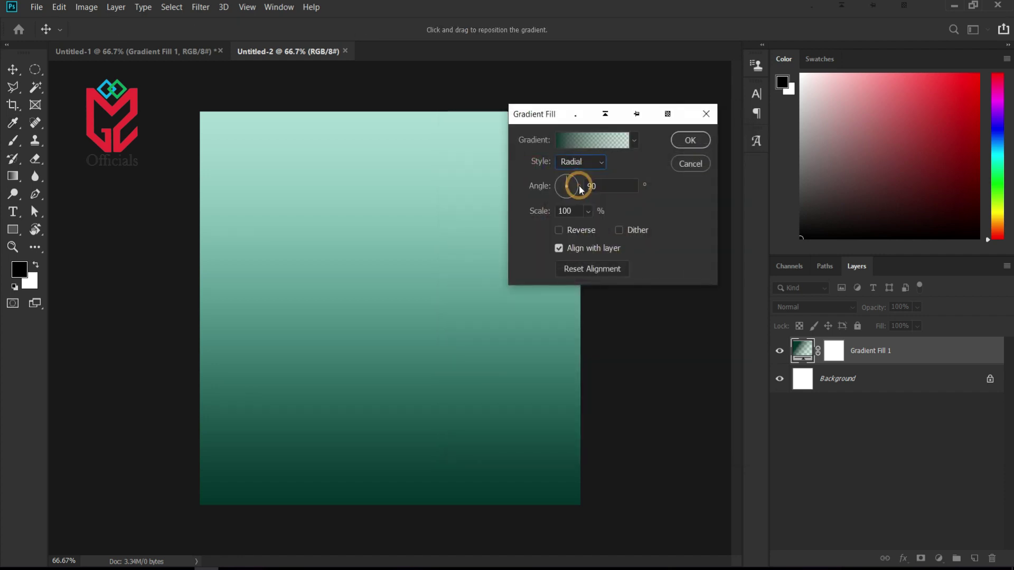
click(558, 231)
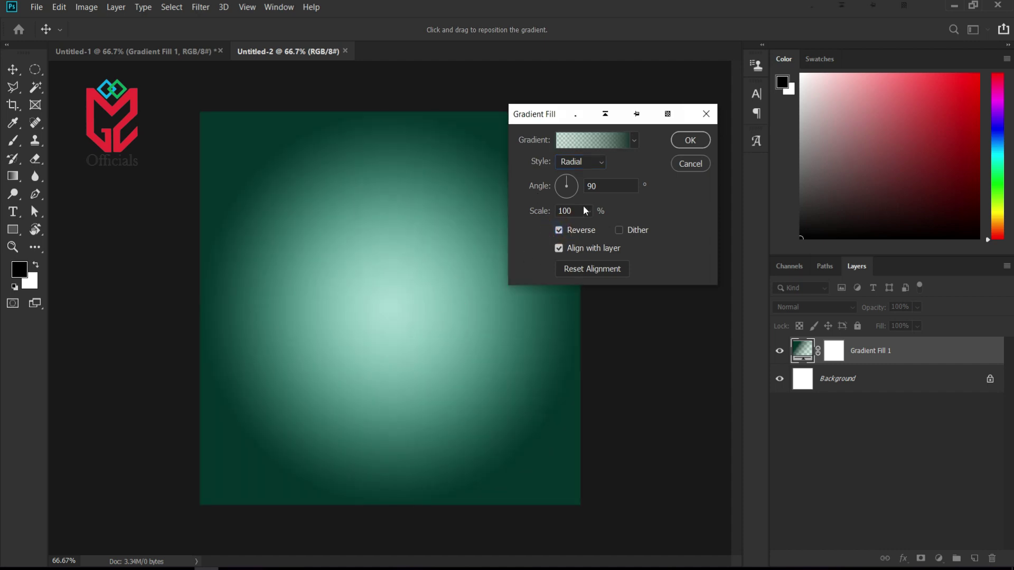
click(574, 185)
click(574, 185)
click(574, 183)
click(575, 185)
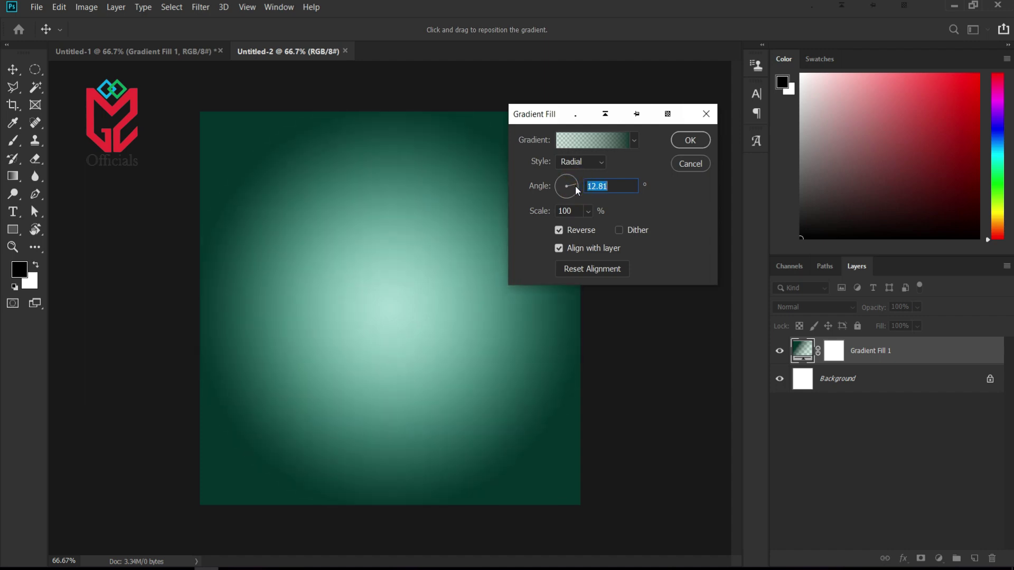
key(Return)
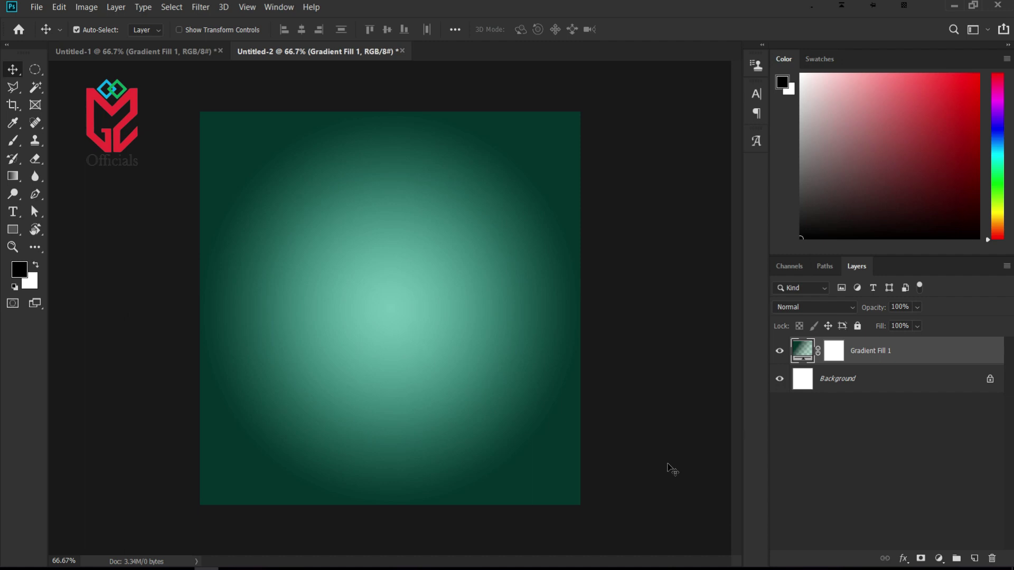
Open the Himalaya Men Lemon Face Wash JPG from its folder as a separate document
click(952, 5)
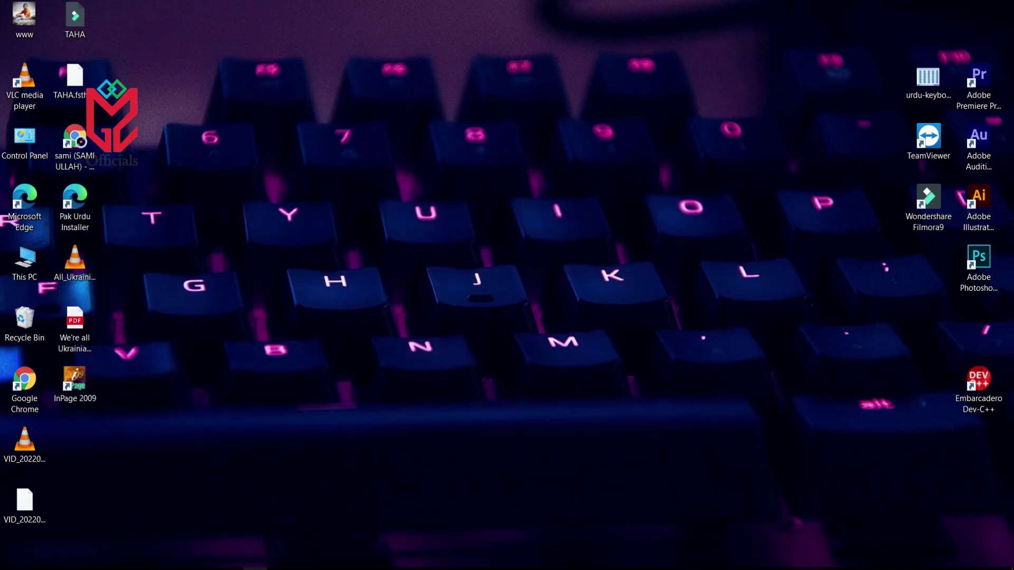
key(alt+Tab)
drag(382, 106, 622, 8)
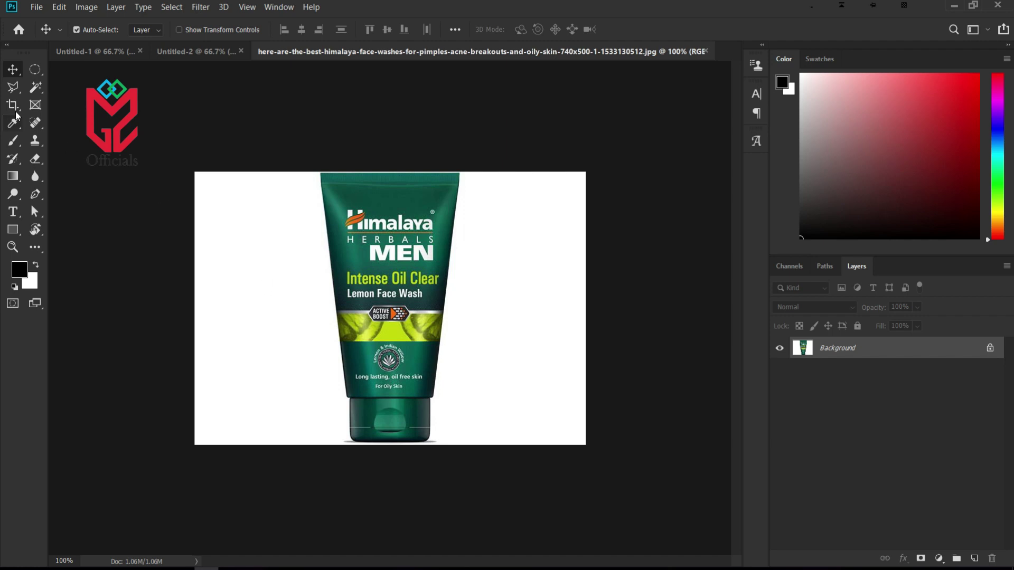
Isolate the face wash tube on its own layer using an inverted Magic Wand selection of the white backdrop, and hide the Background layer
click(34, 90)
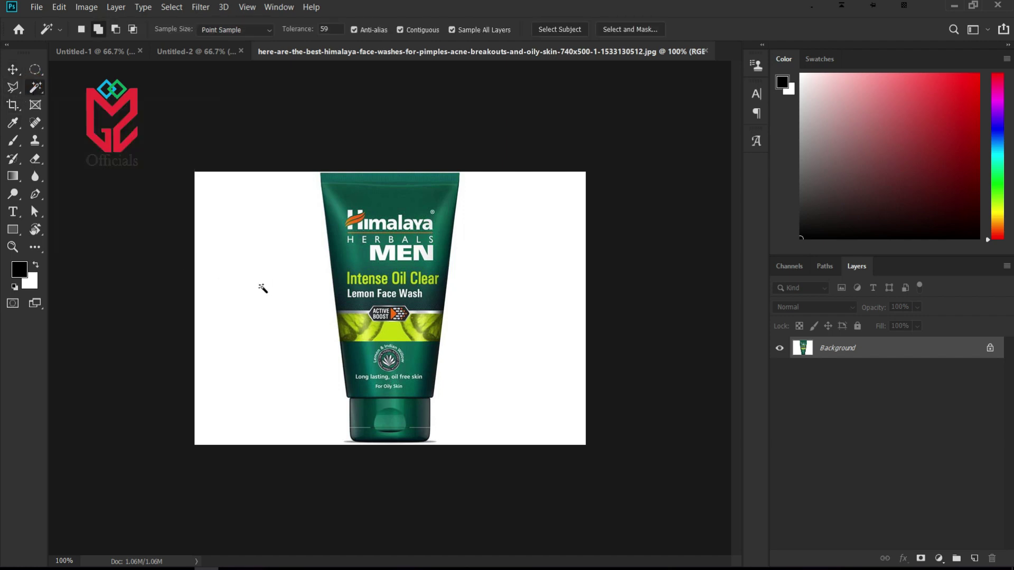
click(288, 295)
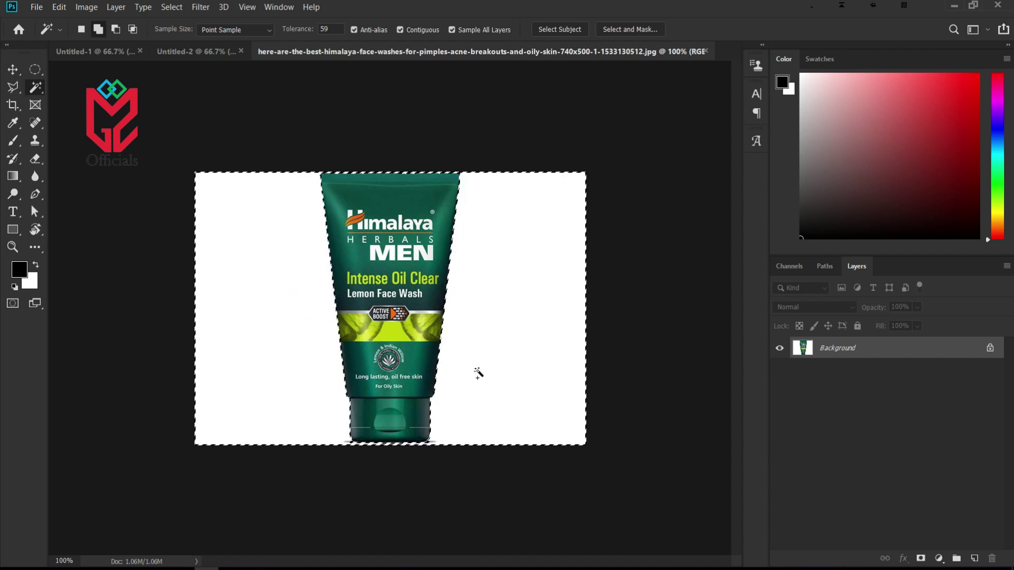
key(ctrl+shift+i)
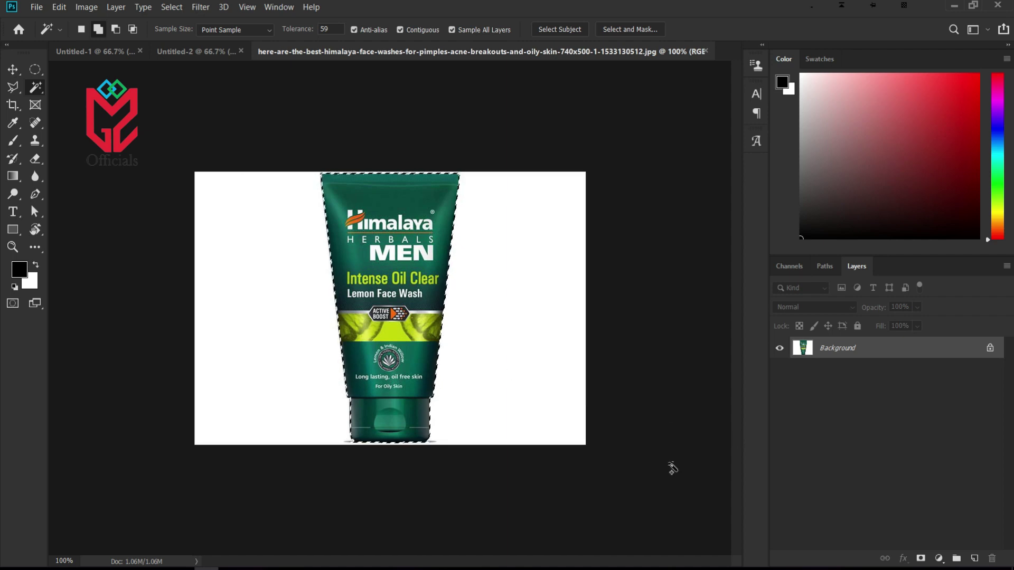
key(ctrl+j)
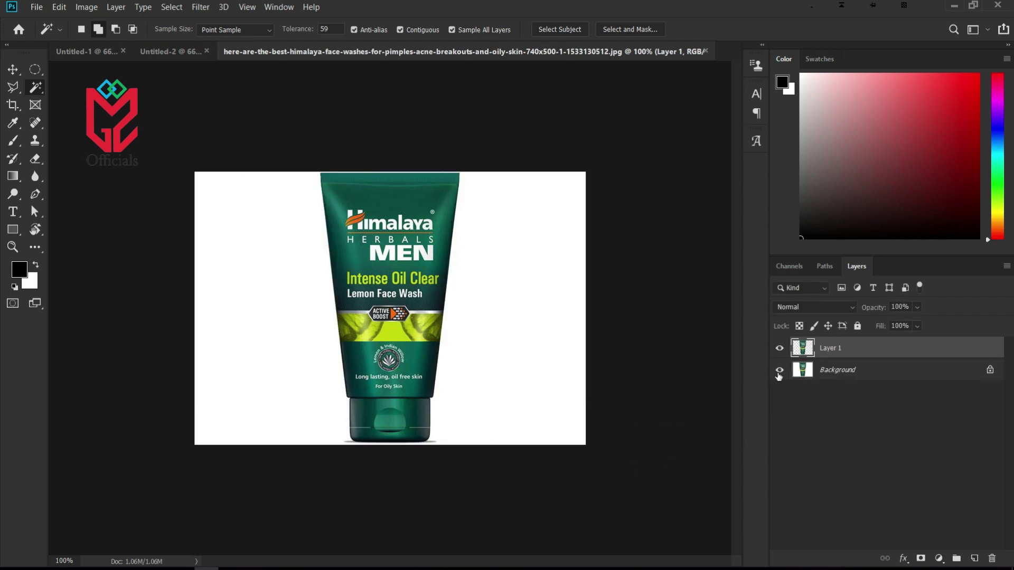
click(780, 371)
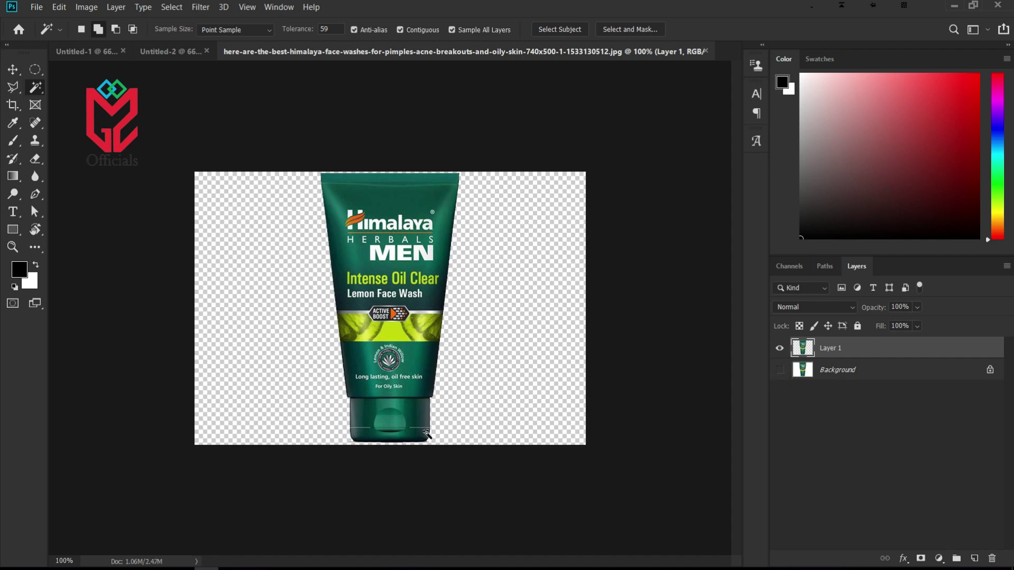
Move the cut-out tube into the Untitled-2 document and place it horizontally centered, slightly below the middle of the gradient
click(13, 70)
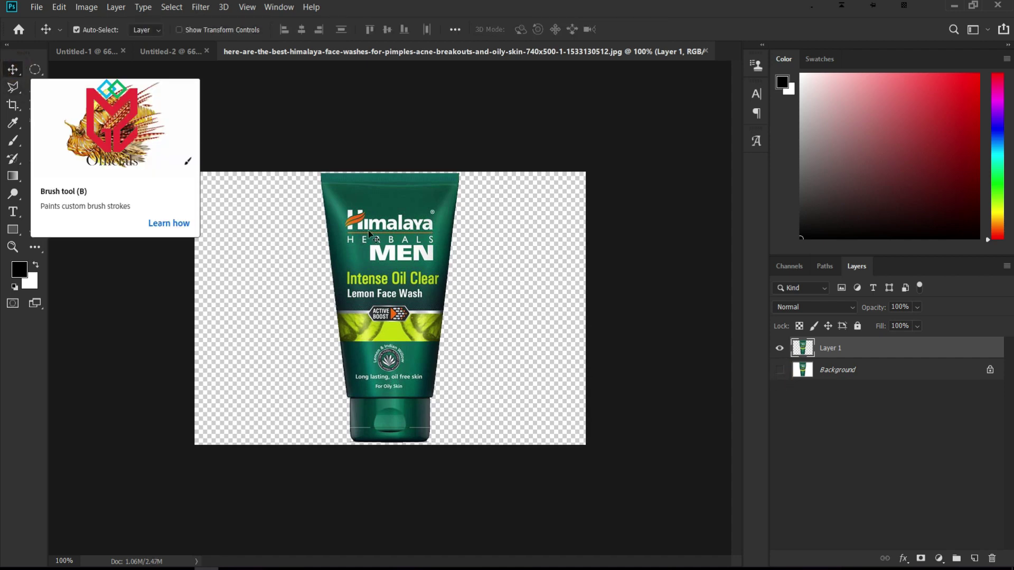
drag(398, 263, 394, 262)
drag(180, 84, 302, 204)
drag(396, 312, 396, 357)
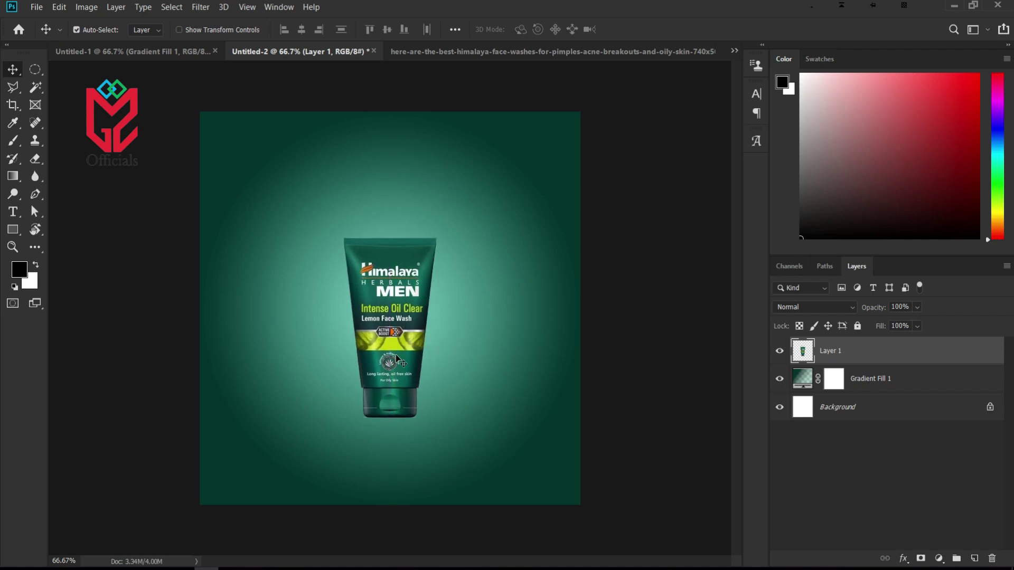
key(ctrl+1)
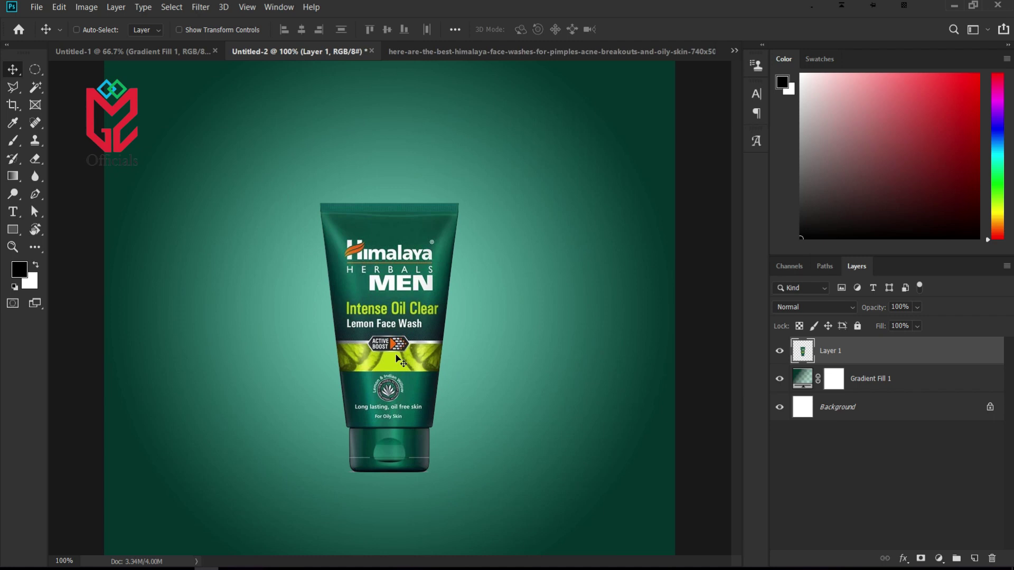
key(ctrl+minus)
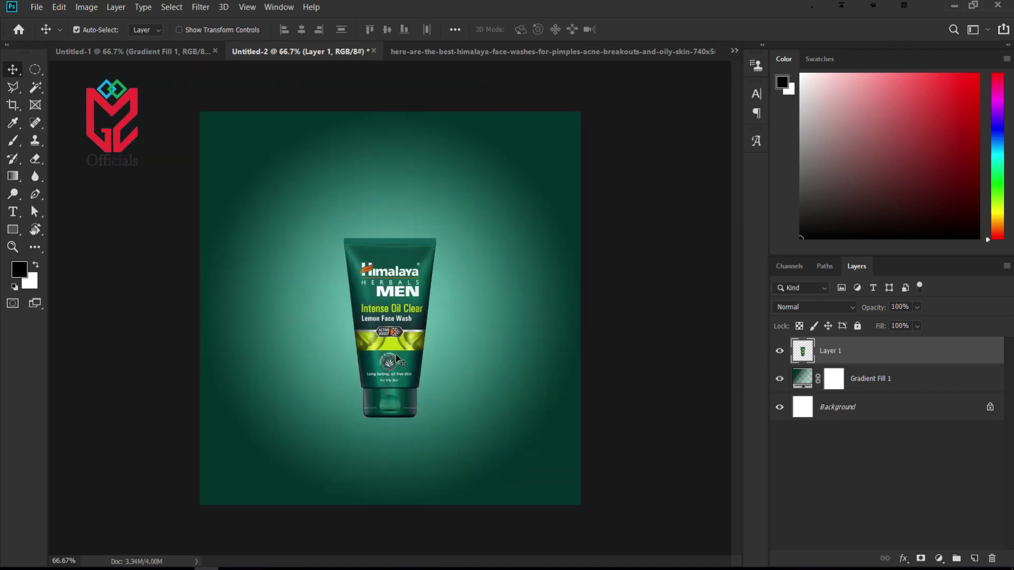
drag(397, 359, 398, 368)
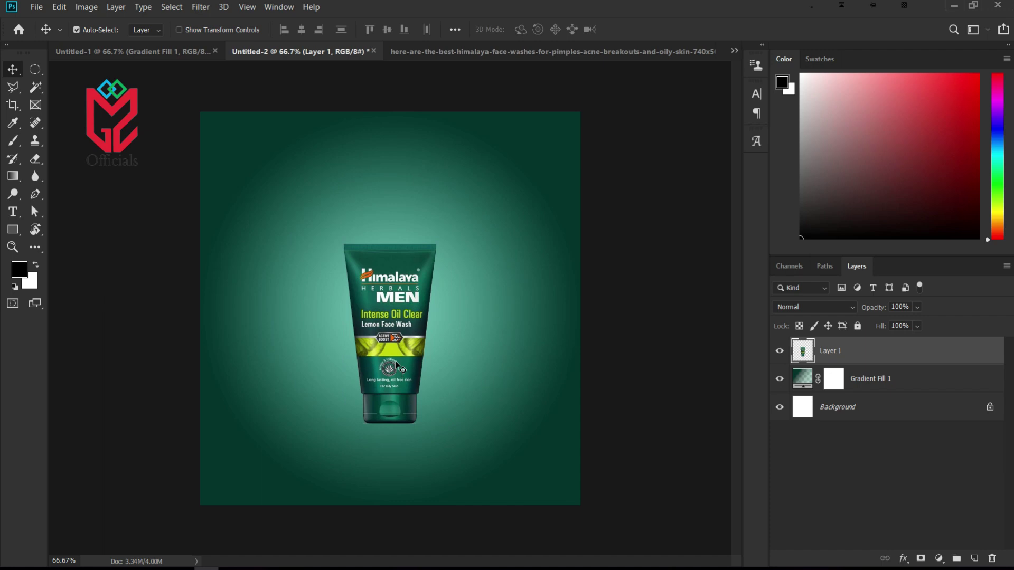
Enlarge the face wash tube slightly with Free Transform and fine-tune its position on the gradient
key(ctrl+t)
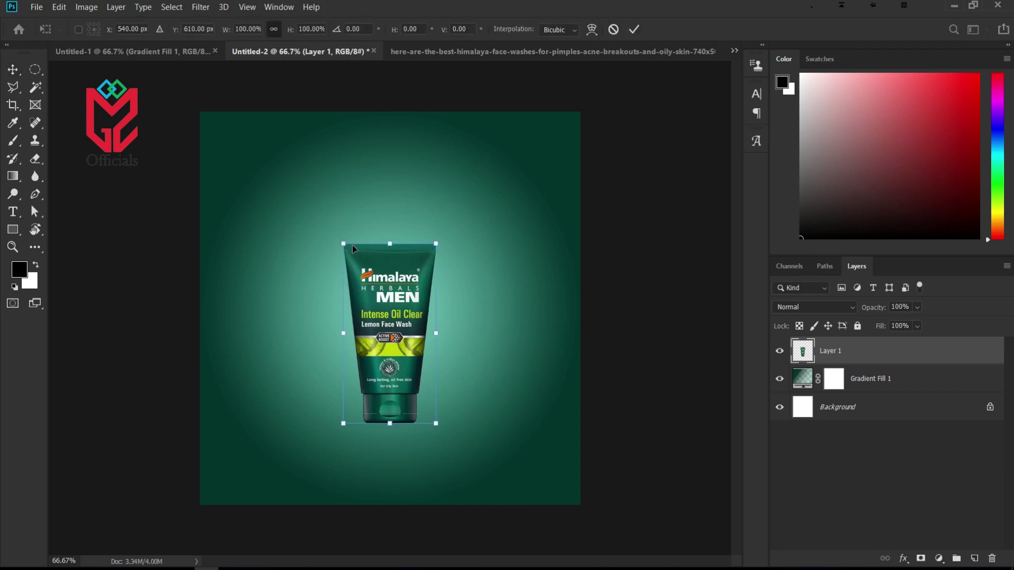
drag(343, 245, 340, 236)
drag(386, 303, 388, 302)
click(634, 29)
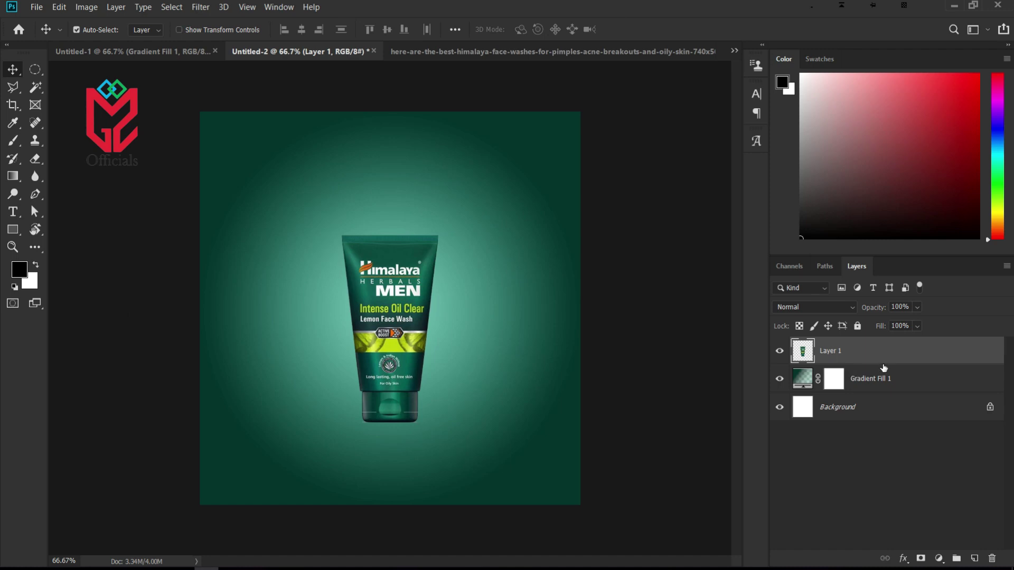
Add a Hue/Saturation adjustment layer above the face wash tube and clip it to Layer 1
click(941, 558)
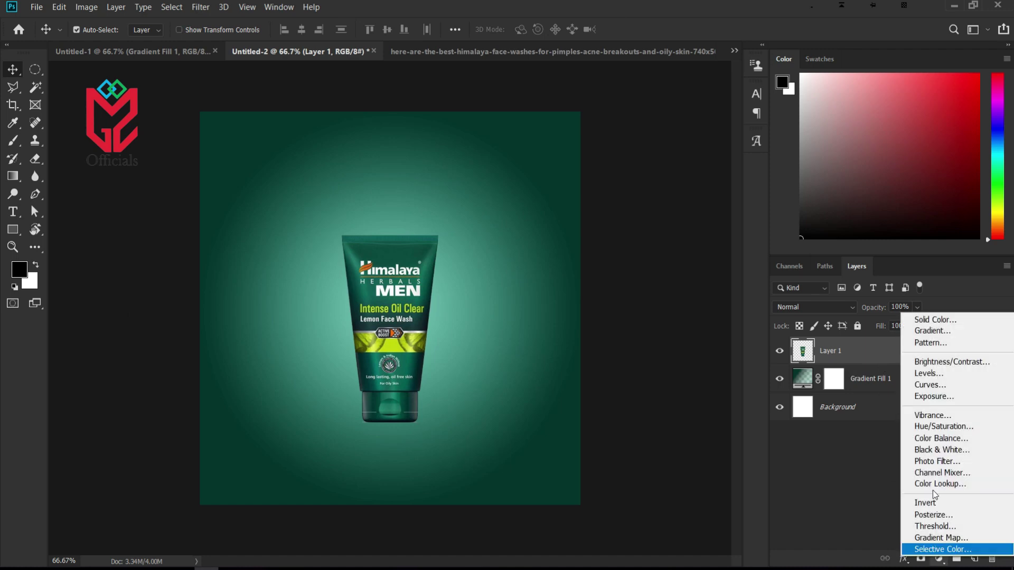
click(933, 428)
drag(624, 139, 639, 140)
click(627, 382)
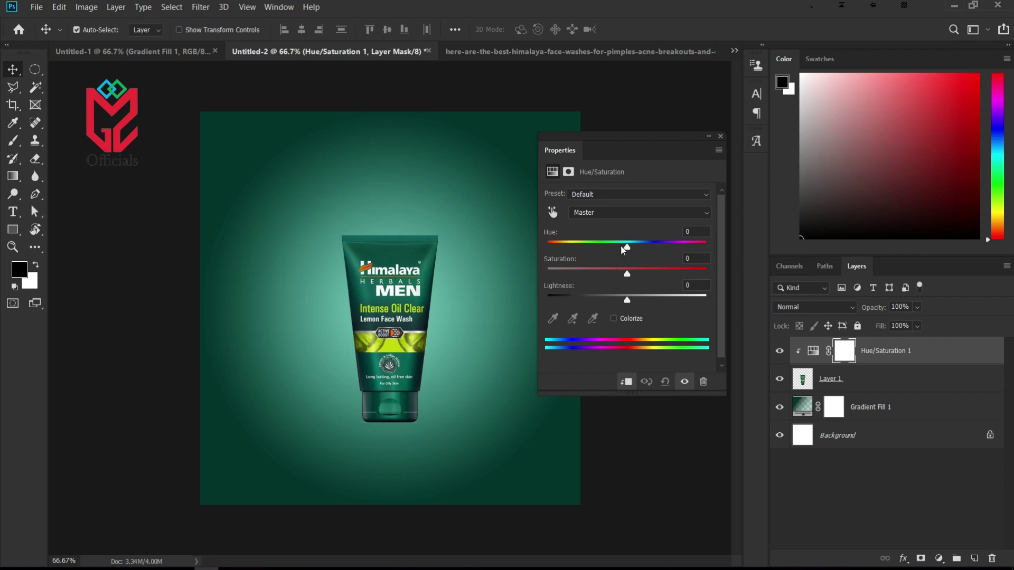
Sample the tube's Cyans range and adjust its saturation, lightness and hue slightly to brighten the green, comparing before and after
click(553, 211)
click(431, 243)
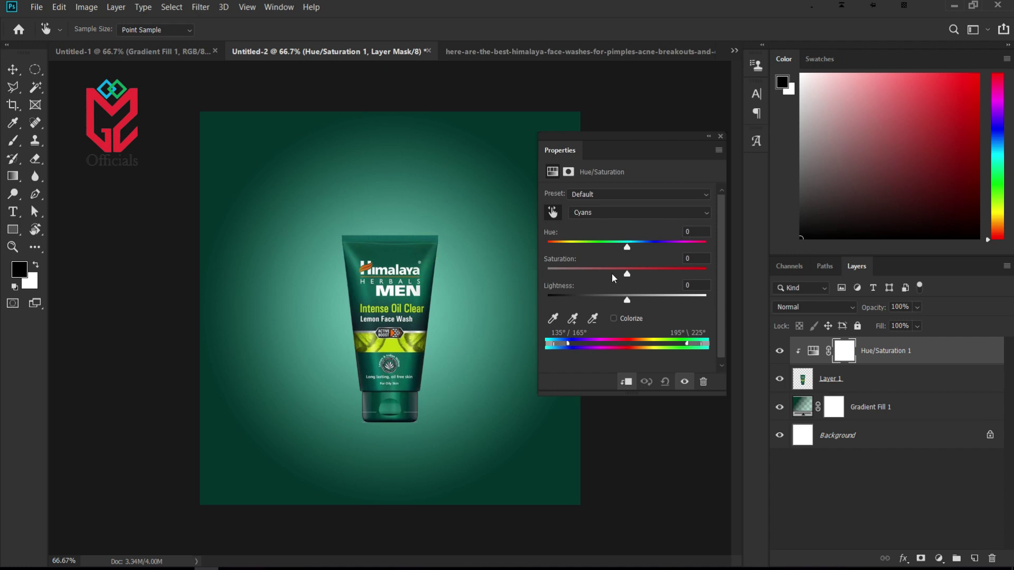
drag(627, 274, 630, 301)
drag(623, 246, 624, 247)
click(721, 137)
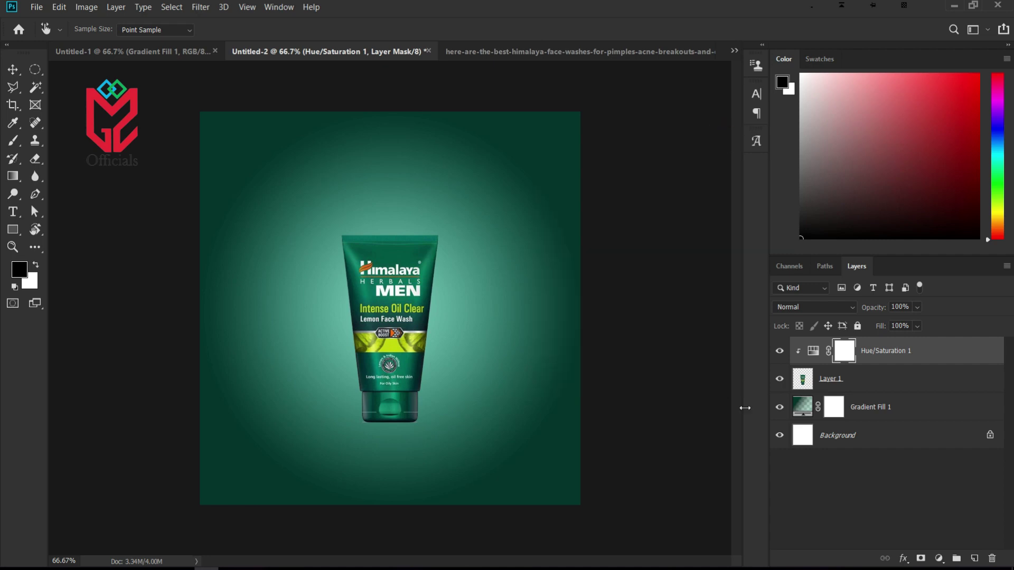
click(778, 350)
click(778, 351)
Add a layer mask to the tube's Layer 1 and prepare a black 10 px brush with 100% flow
key(ctrl+plus)
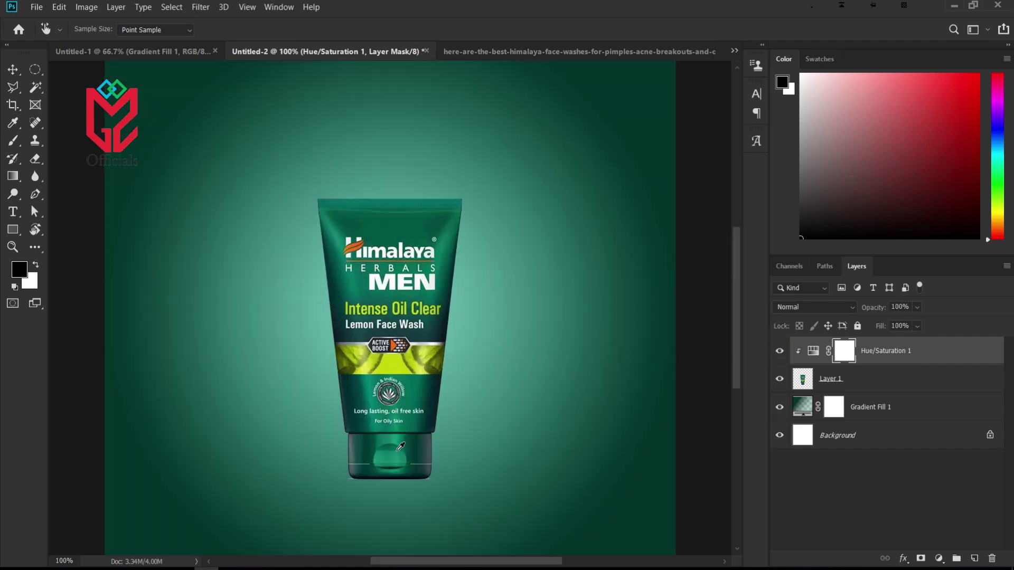
key(ctrl+plus)
scroll(400, 446, down, 5)
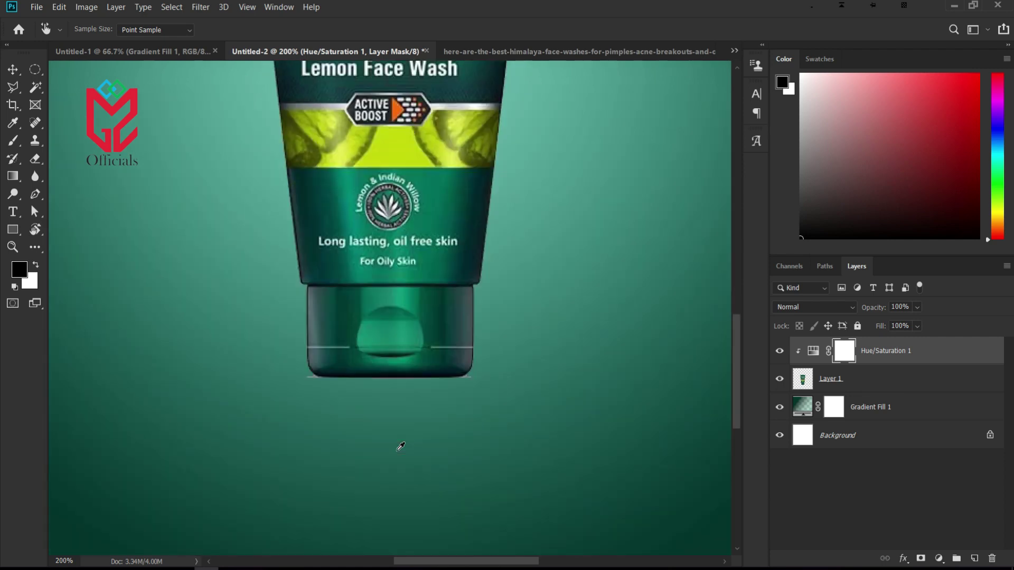
click(17, 75)
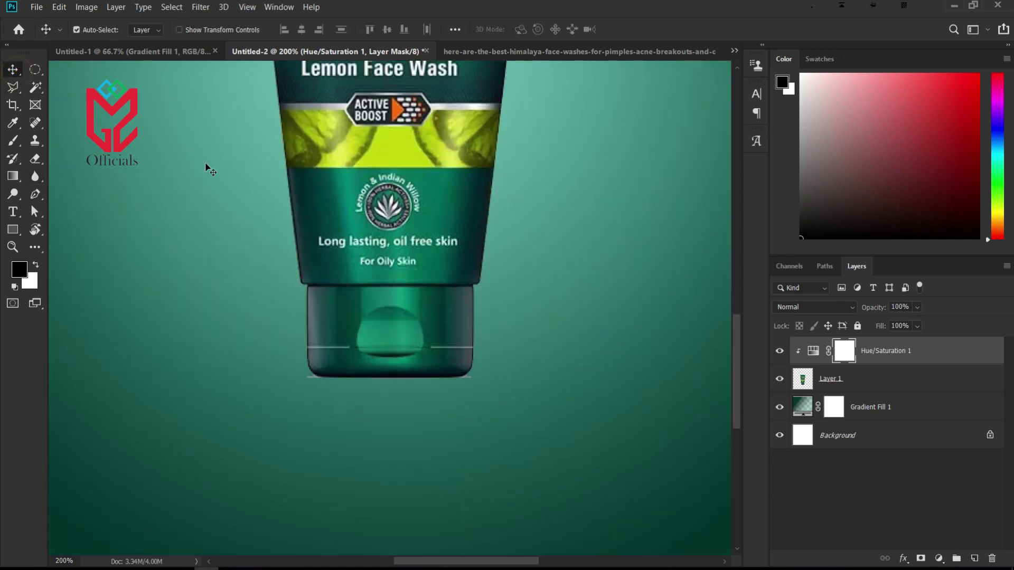
click(804, 377)
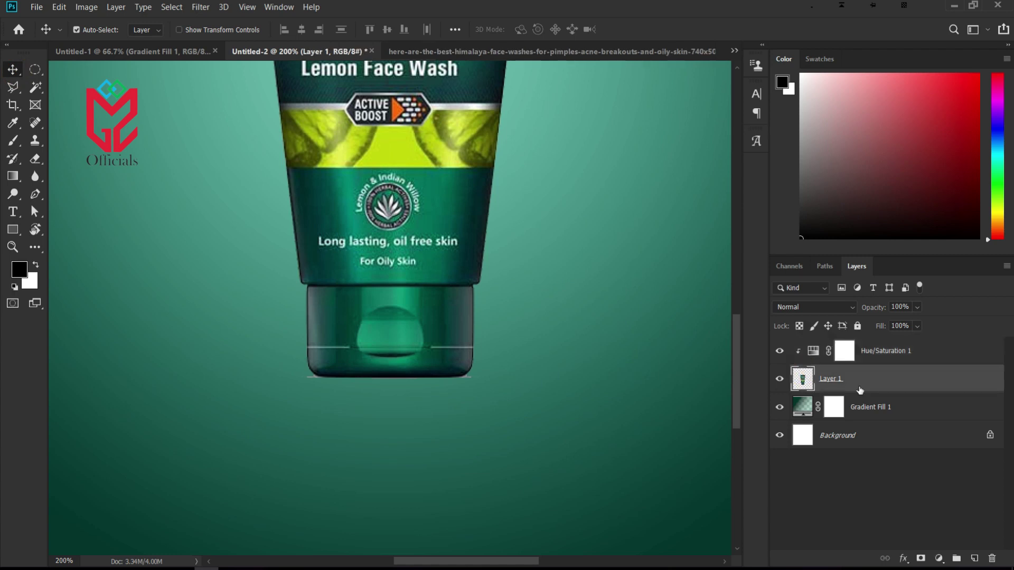
click(920, 559)
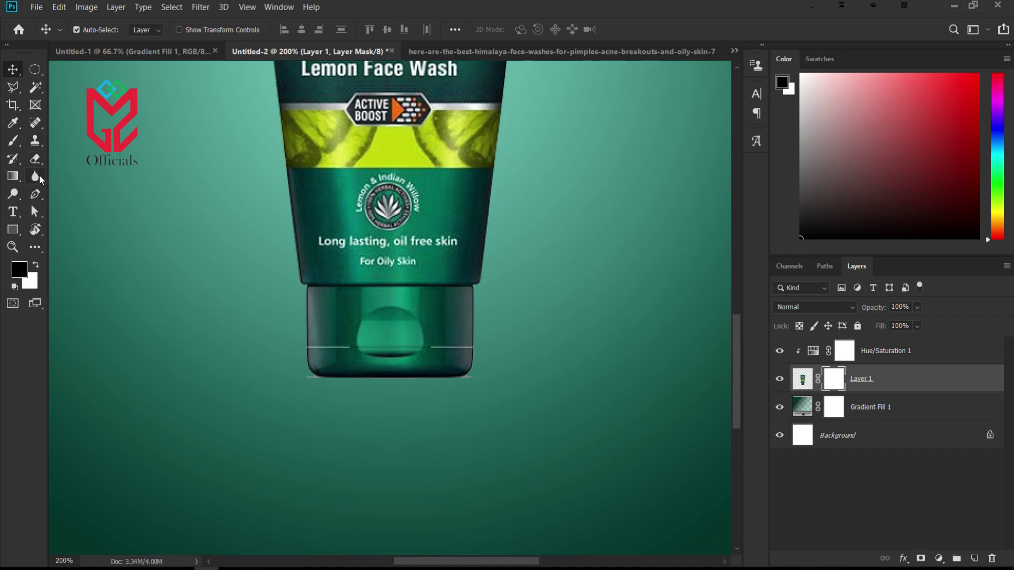
key(b)
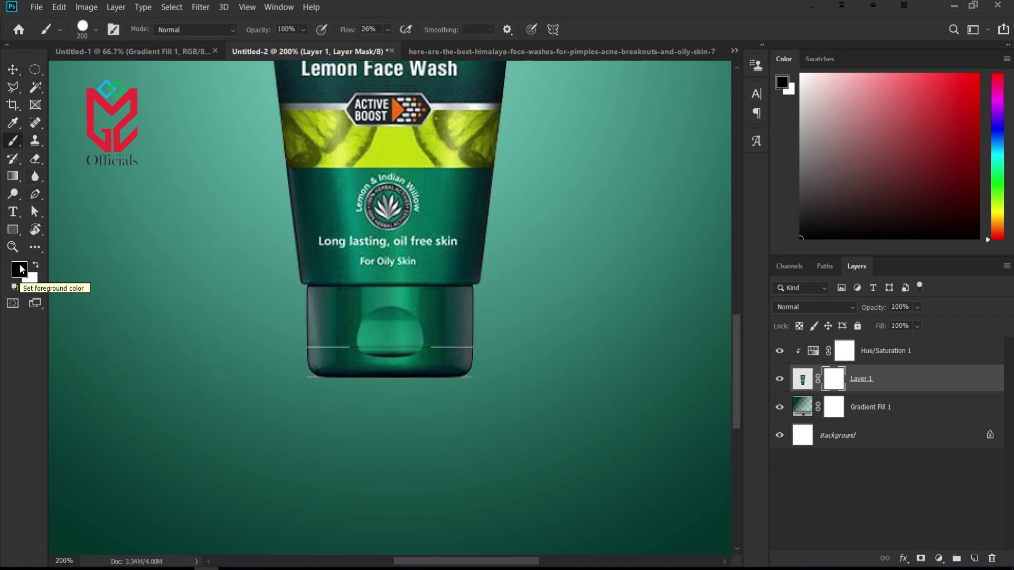
key(bracketleft)
key(bracketleft)
key(bracketleft)
key(bracketleft)
key(bracketleft)
key(bracketleft)
key(bracketleft)
key(bracketleft)
key(bracketleft)
key(bracketleft)
key(bracketleft)
key(bracketleft)
key(bracketleft)
key(bracketleft)
key(bracketleft)
key(bracketleft)
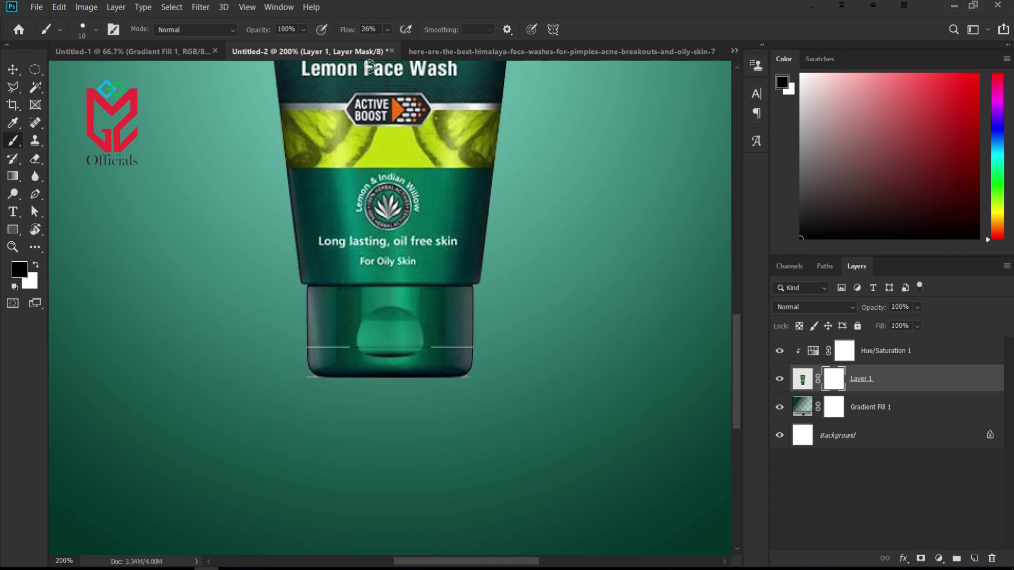
click(349, 30)
drag(348, 30, 434, 50)
Paint black on the mask along the bottom edge of the cap to hide the leftover light line
click(312, 380)
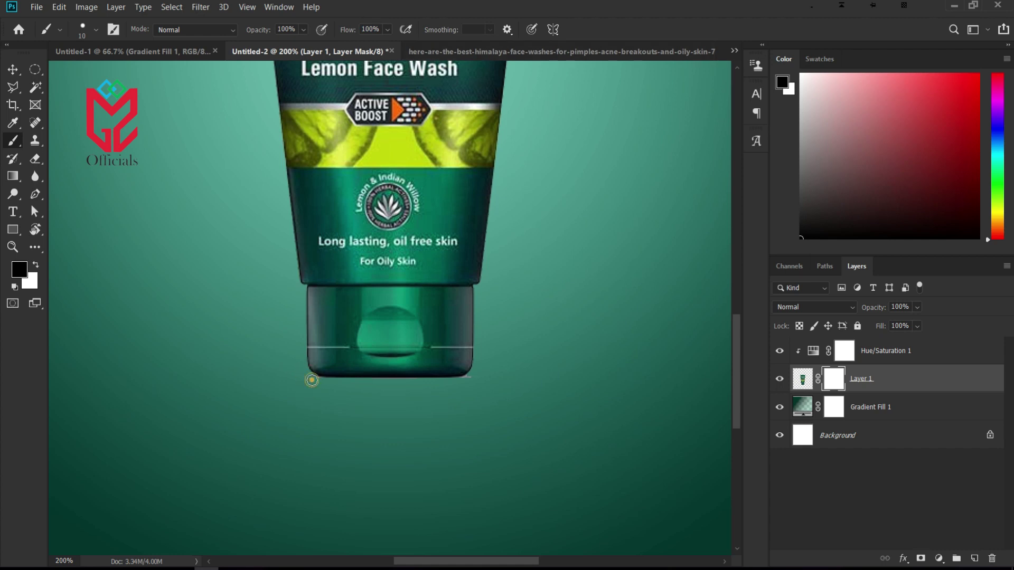
shift+click(468, 380)
click(467, 380)
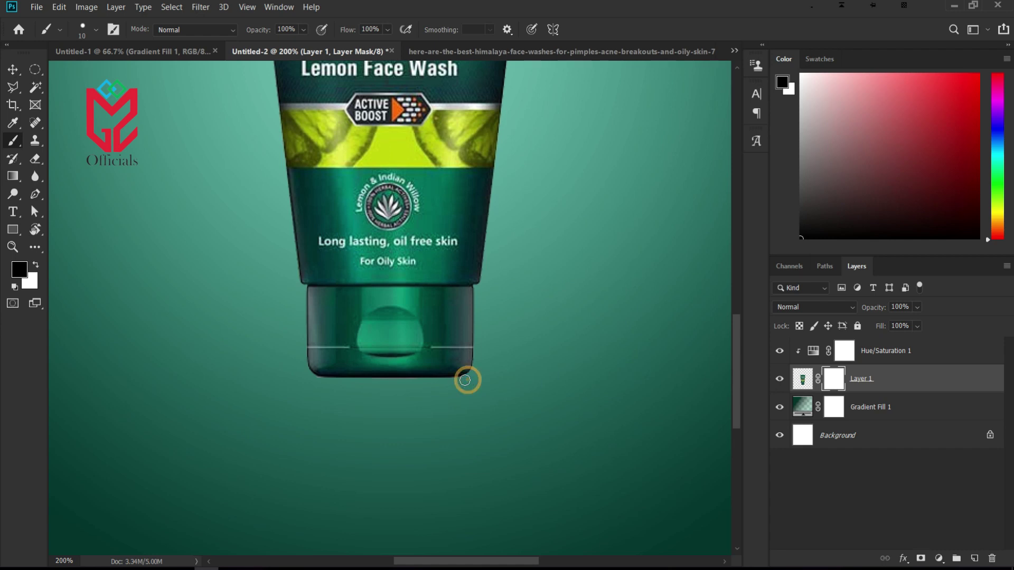
click(463, 385)
click(314, 380)
key(ctrl+minus)
key(ctrl+minus)
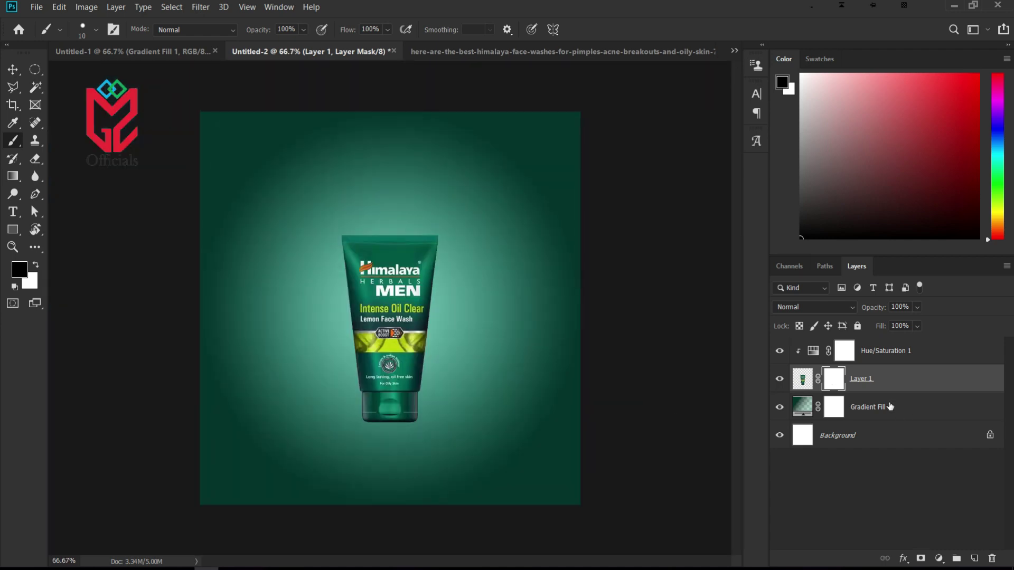
Apply the layer mask to the tube's Layer 1 and deselect all layers
right_click(838, 385)
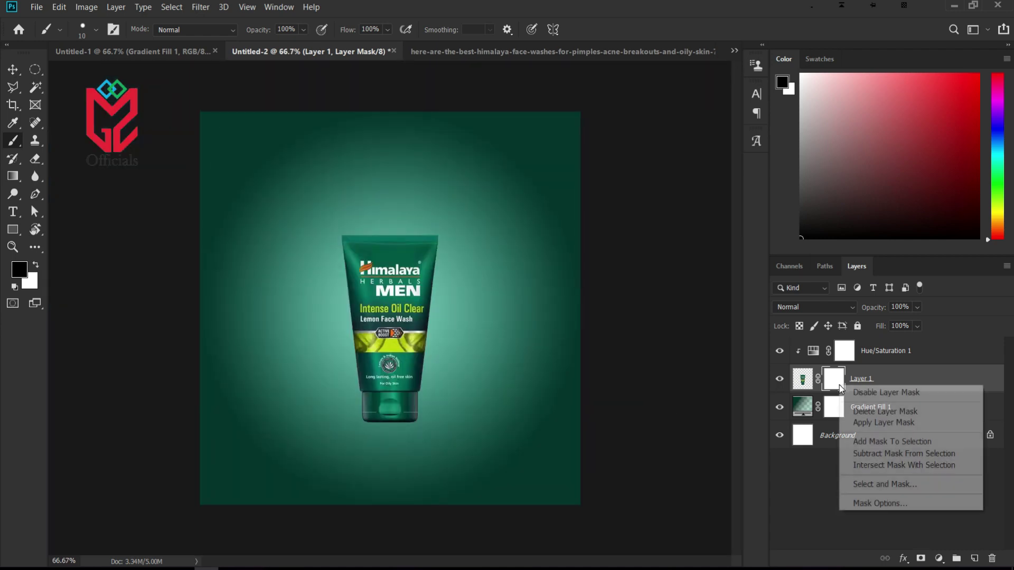
click(861, 422)
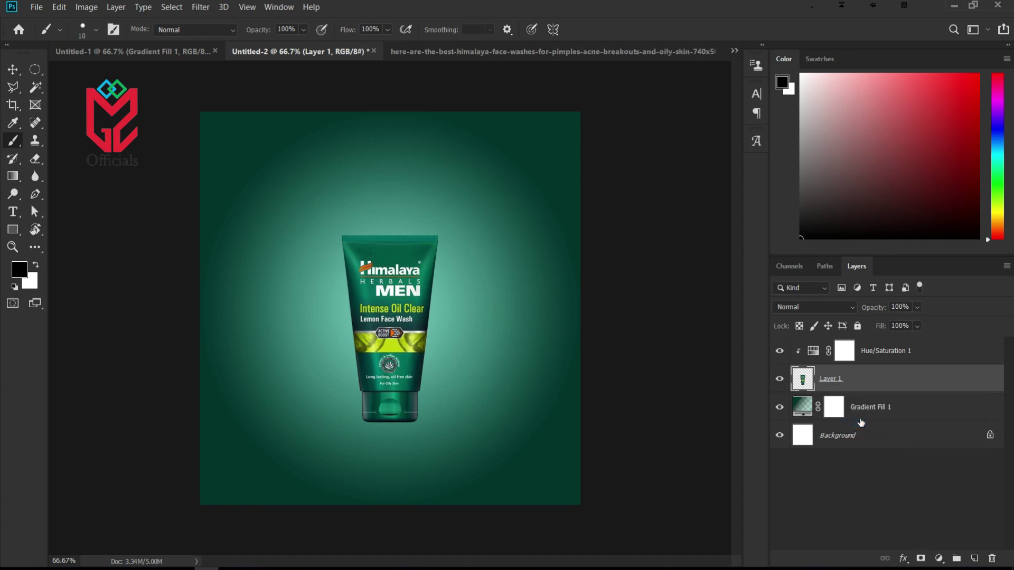
click(828, 458)
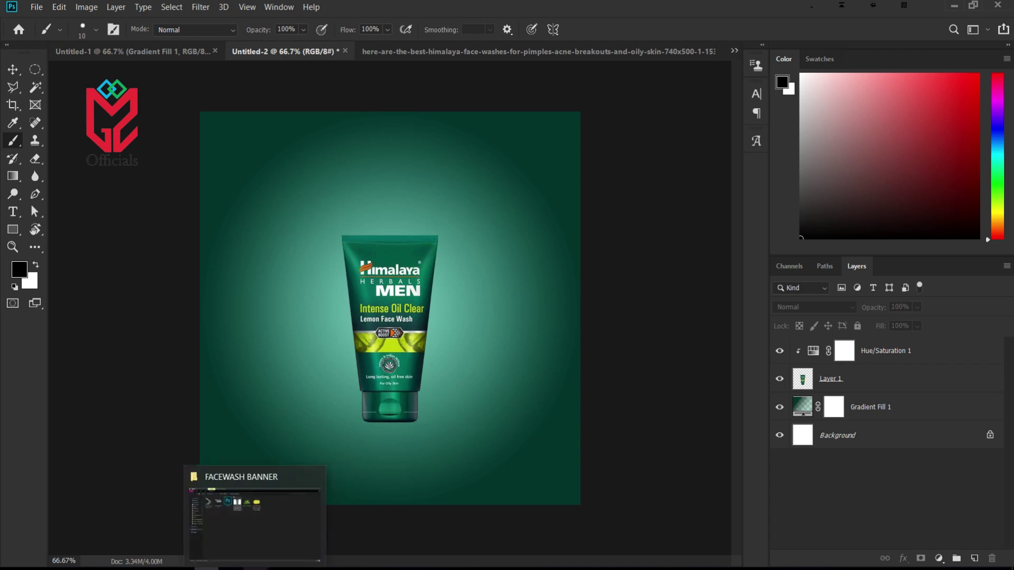
Place the Mint-PNG-Images file from the FACEWASH BANNER folder into the Untitled-2 document
click(260, 569)
drag(508, 205, 473, 222)
drag(429, 264, 360, 363)
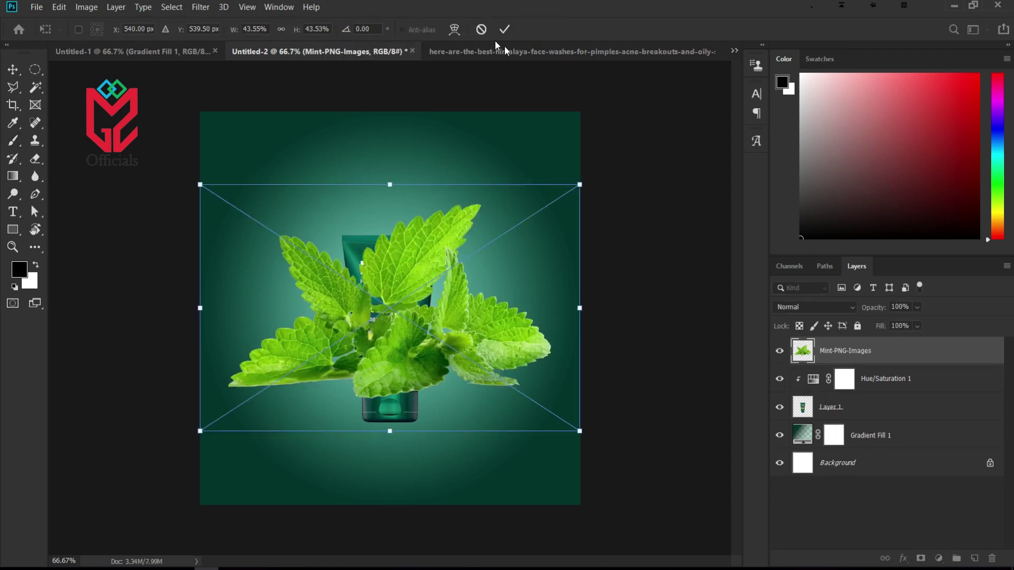
Scale the mint leaves down to 8.91% and position them in front of the right side of the tube's cap
drag(581, 185, 444, 426)
drag(489, 364, 449, 406)
key(Down)
key(Down)
key(Down)
key(Down)
key(Down)
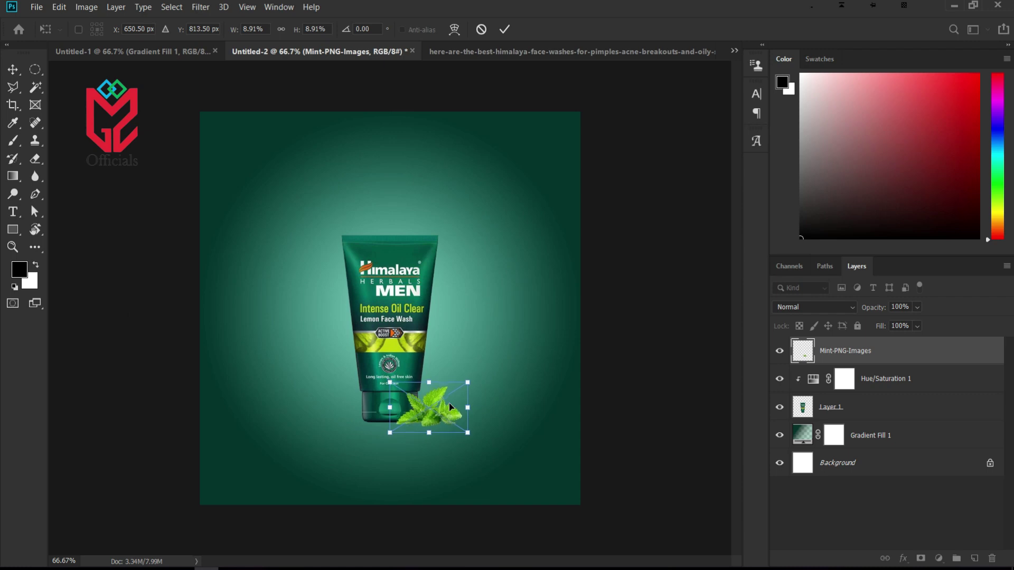
key(Left)
key(Left)
key(Left)
key(Left)
key(Left)
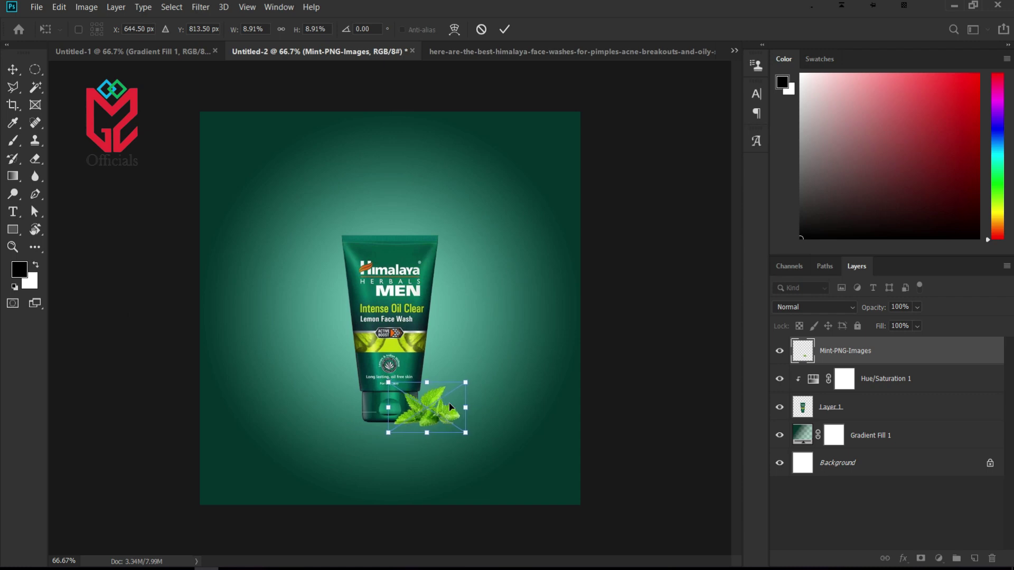
key(Left)
key(Left)
key(Left)
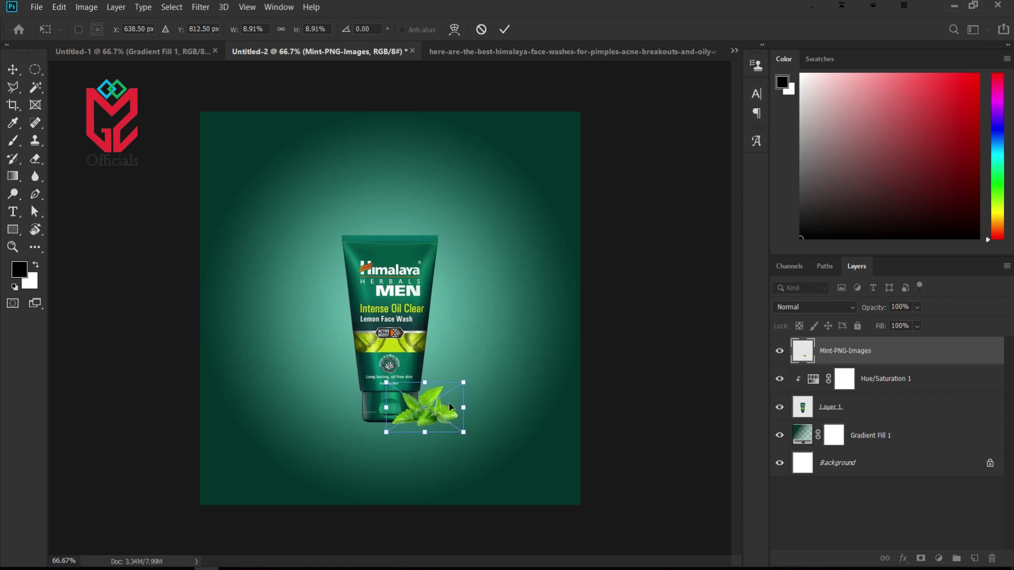
click(503, 30)
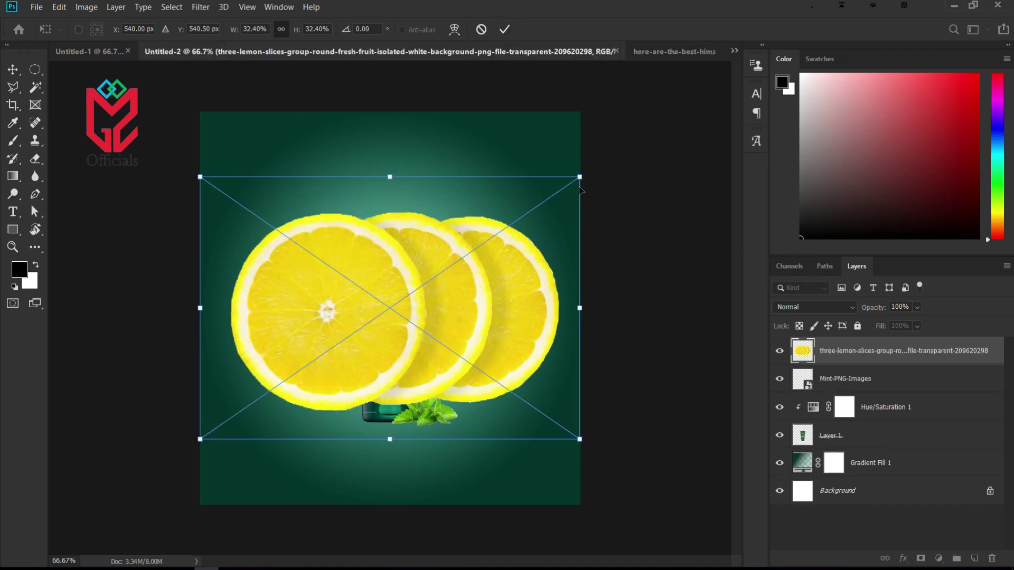
Shrink the placed lemon slices image and position it beside the left side of the tube's cap
drag(581, 178, 312, 396)
drag(200, 406, 215, 407)
drag(282, 408, 376, 401)
Move the lemon slices layer below the tube's Layer 1 and nudge the slices so they sit behind the tube
drag(854, 355, 856, 445)
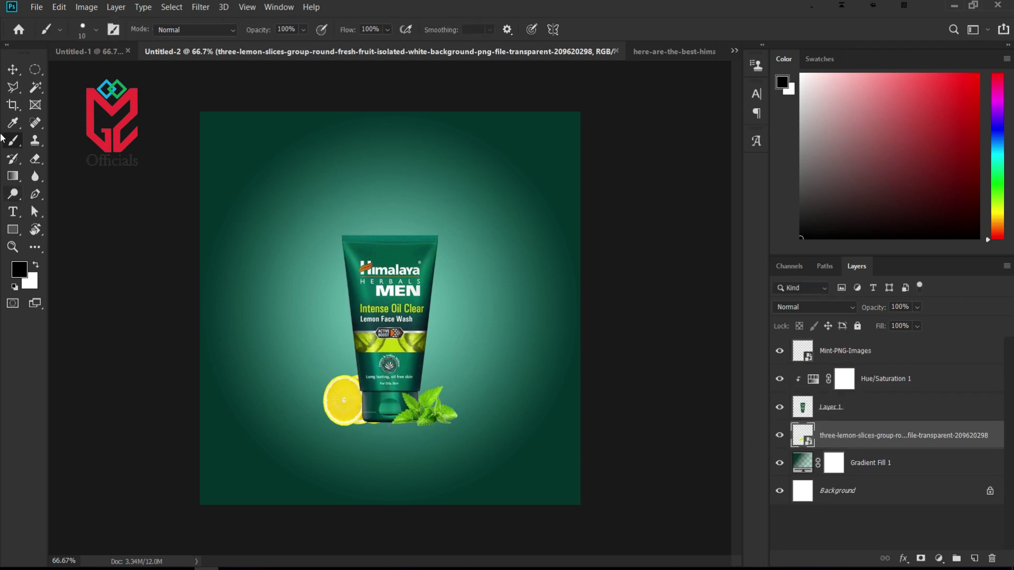
click(12, 70)
drag(351, 413, 352, 413)
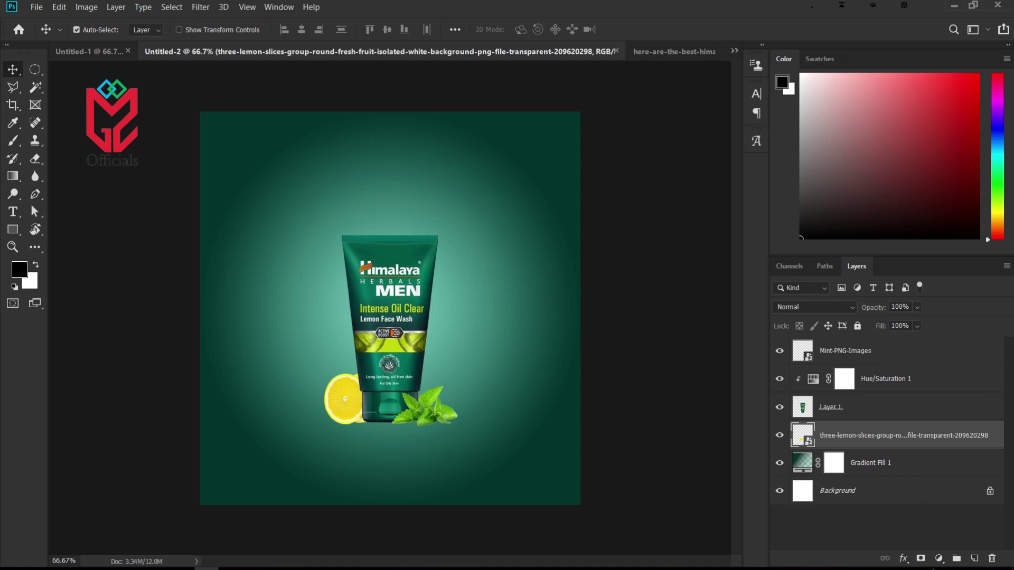
Add a Brightness/Contrast adjustment clipped to the lemon slices layer and raise brightness and contrast slightly
click(938, 558)
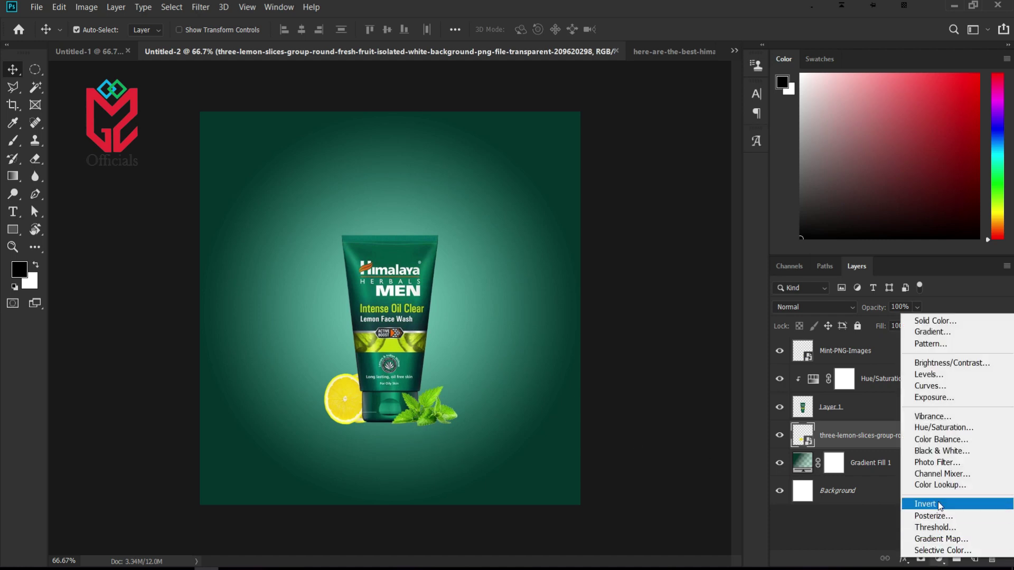
click(933, 363)
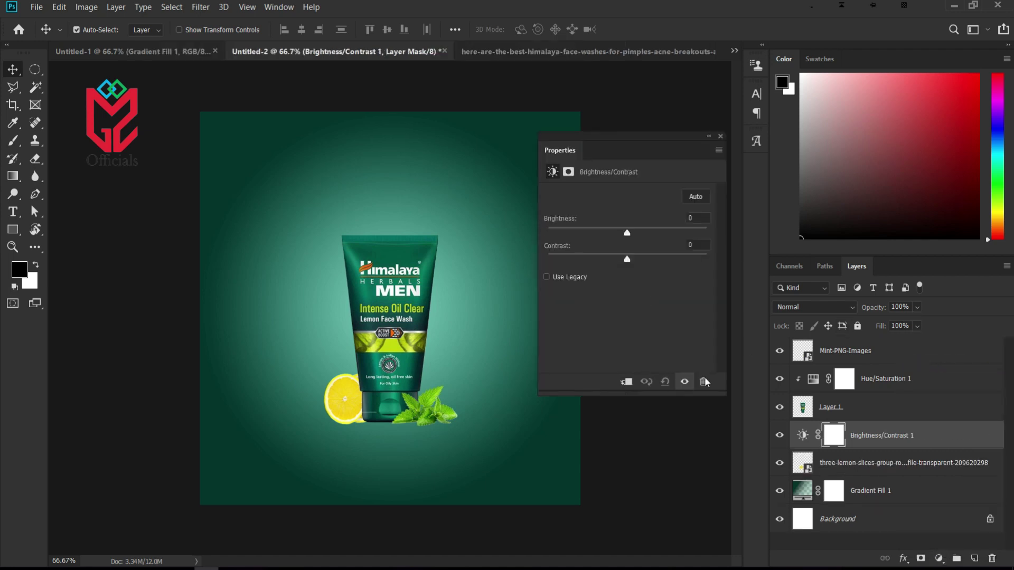
click(626, 382)
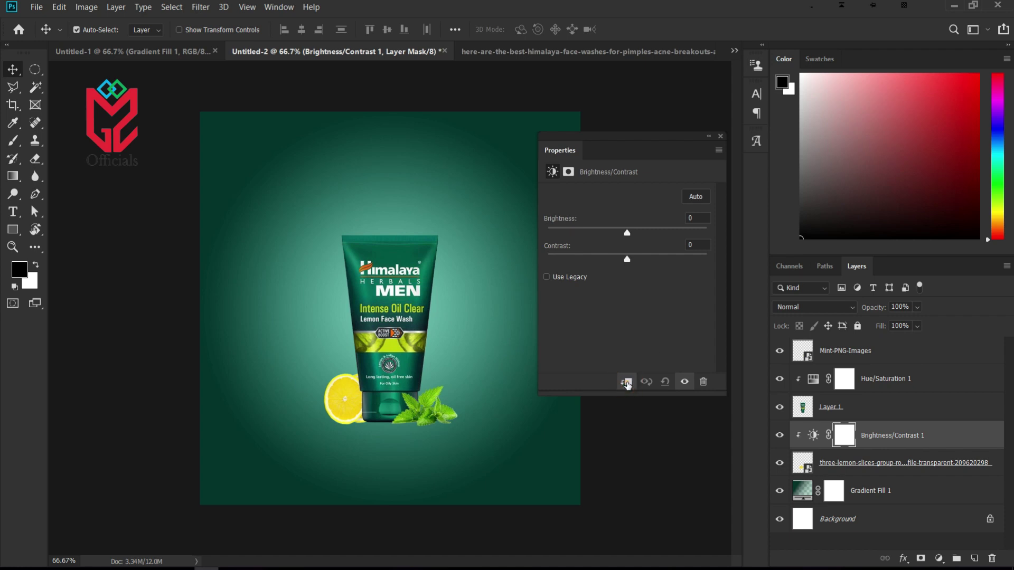
drag(627, 234, 638, 260)
click(723, 136)
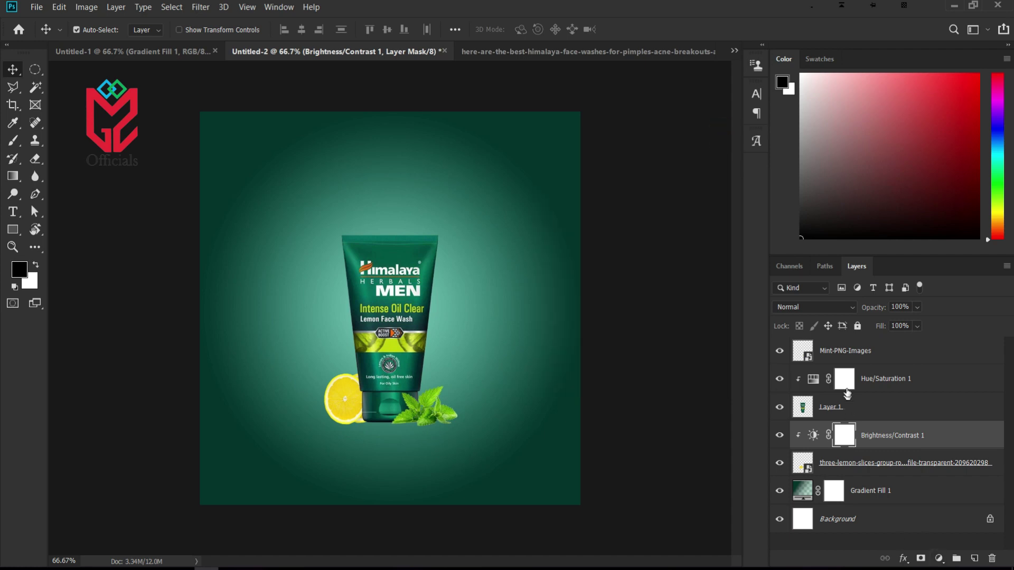
Add a Hue/Saturation adjustment above the mint leaves layer, setting the Greens to saturation +47 and lightness +9
click(850, 362)
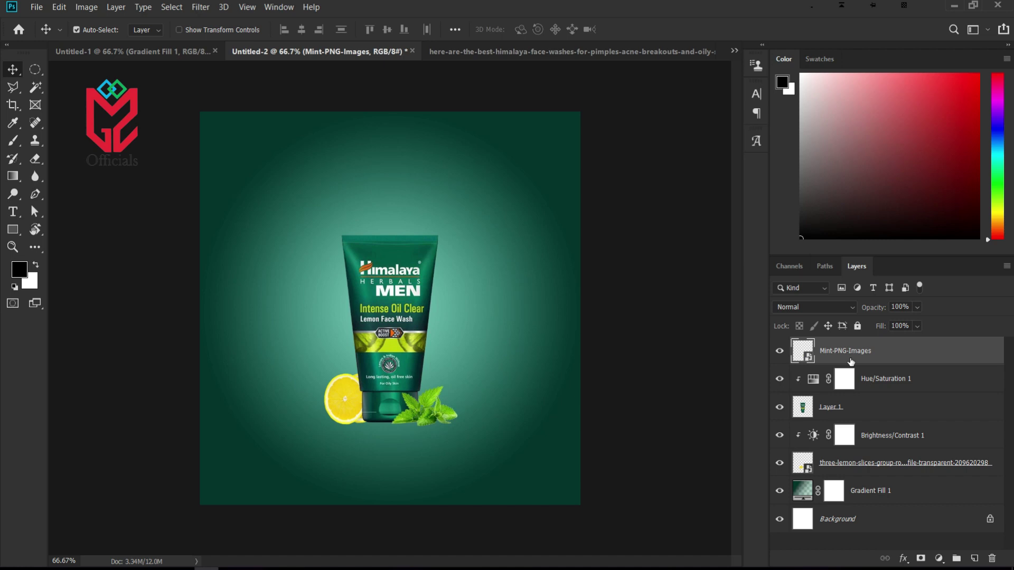
click(938, 558)
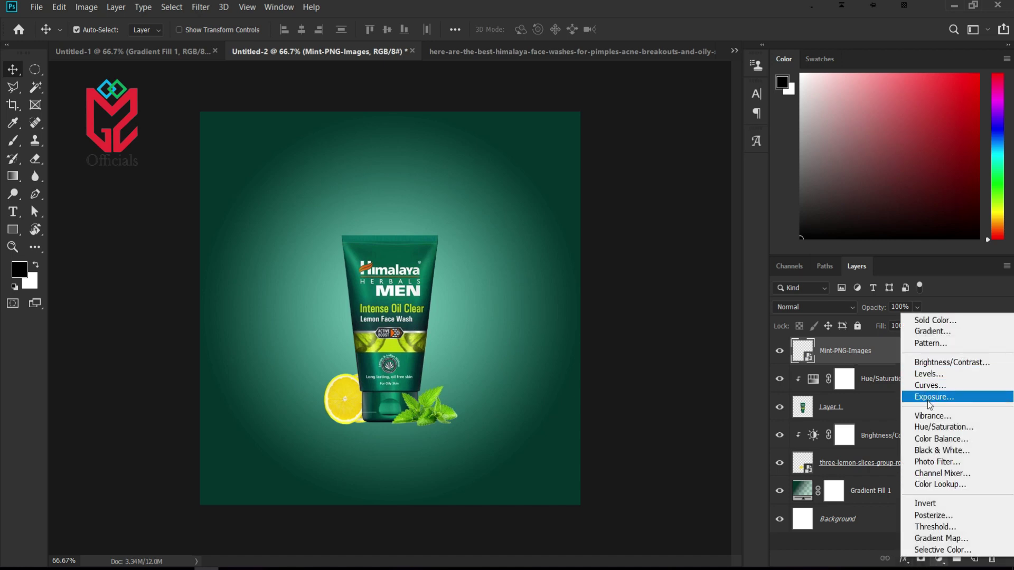
click(943, 427)
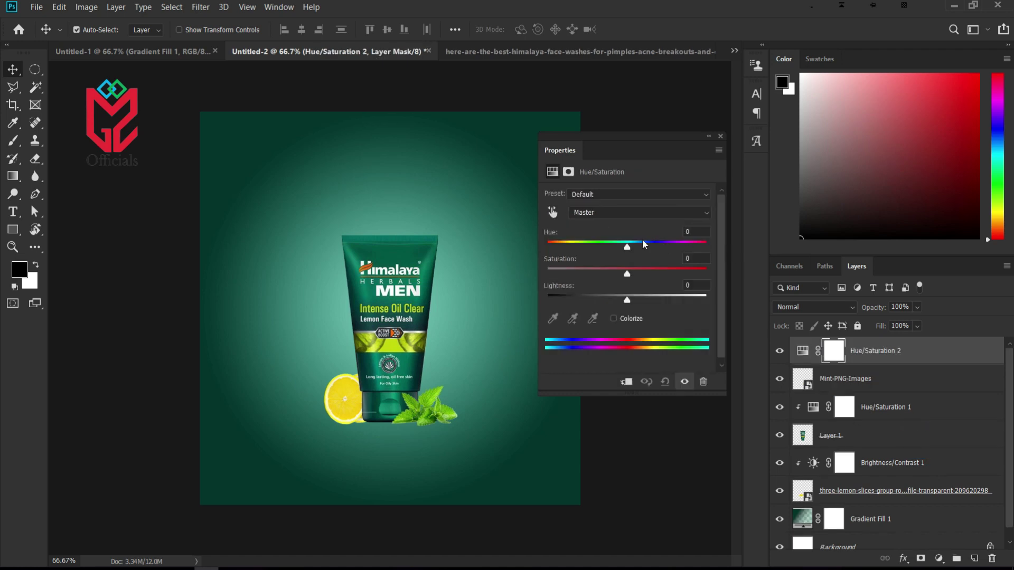
click(680, 215)
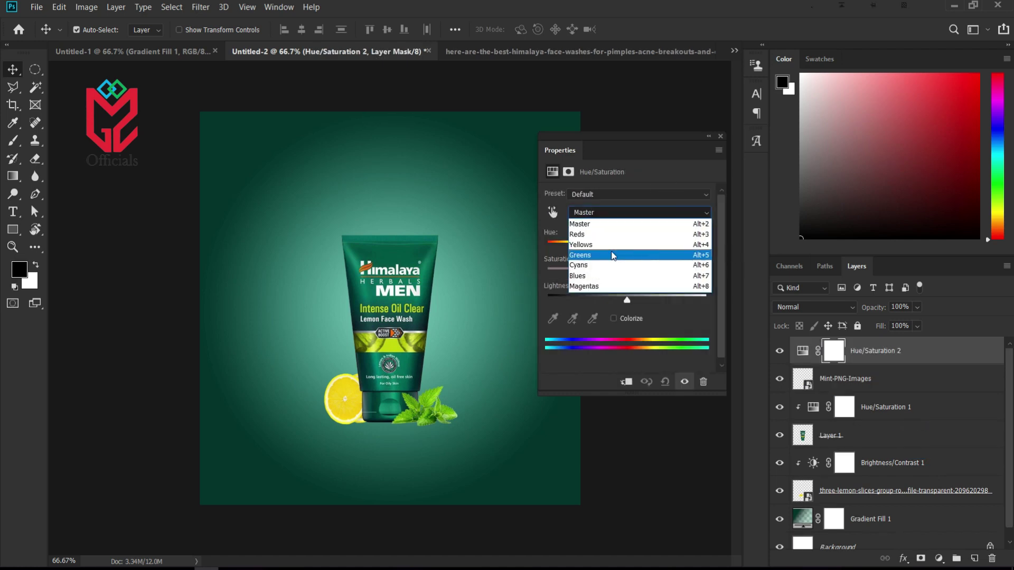
click(595, 256)
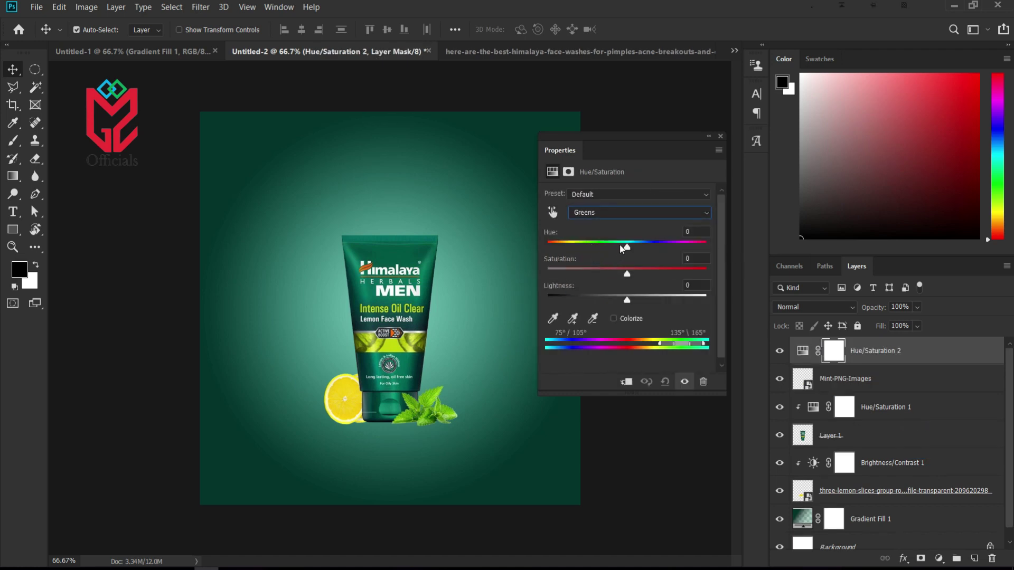
drag(628, 275, 640, 275)
drag(668, 273, 665, 272)
drag(629, 300, 635, 301)
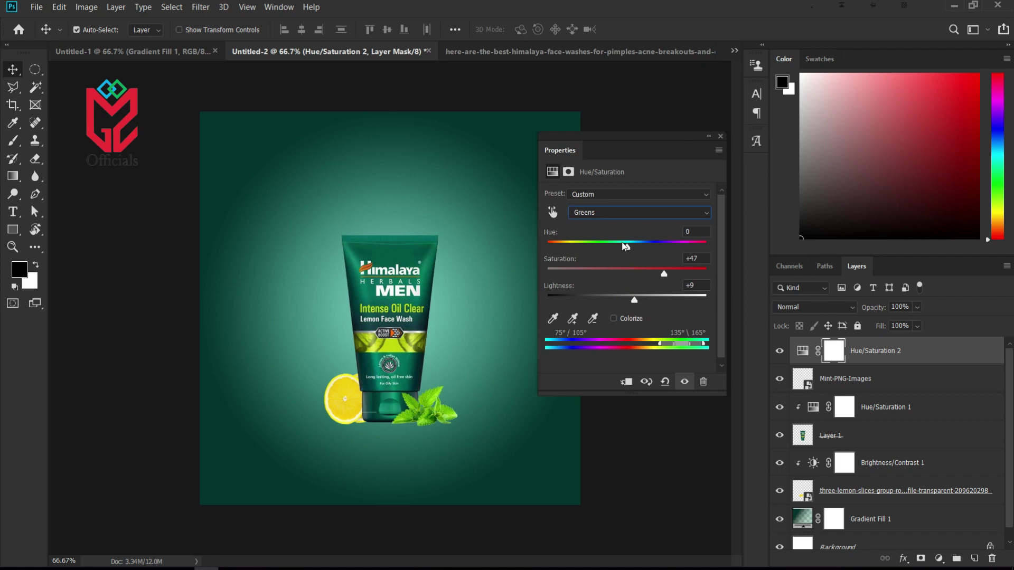
click(721, 136)
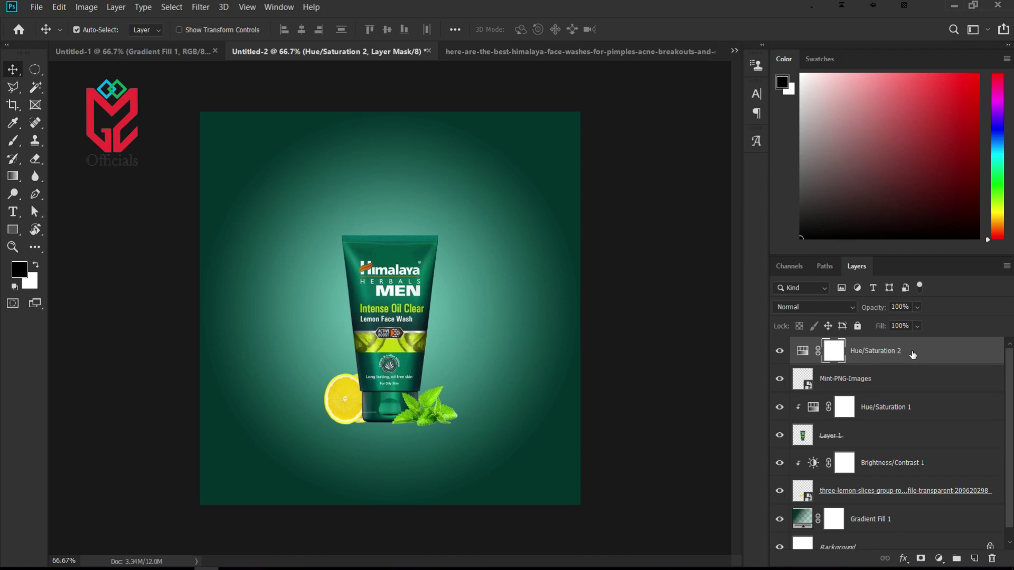
Clip the topmost Hue/Saturation adjustment to the mint leaves layer
drag(913, 354, 904, 361)
alt+click(903, 363)
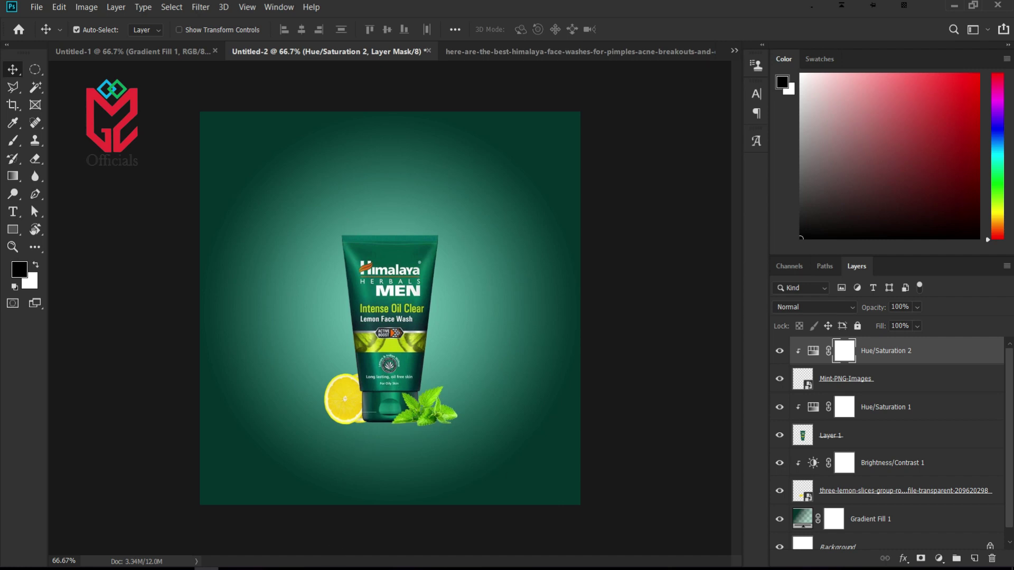
Place the 56-562972_water-splash-png image from the FACEWASH BANNER folder into the ad and scale it down to about 36%
mouse_move(254, 569)
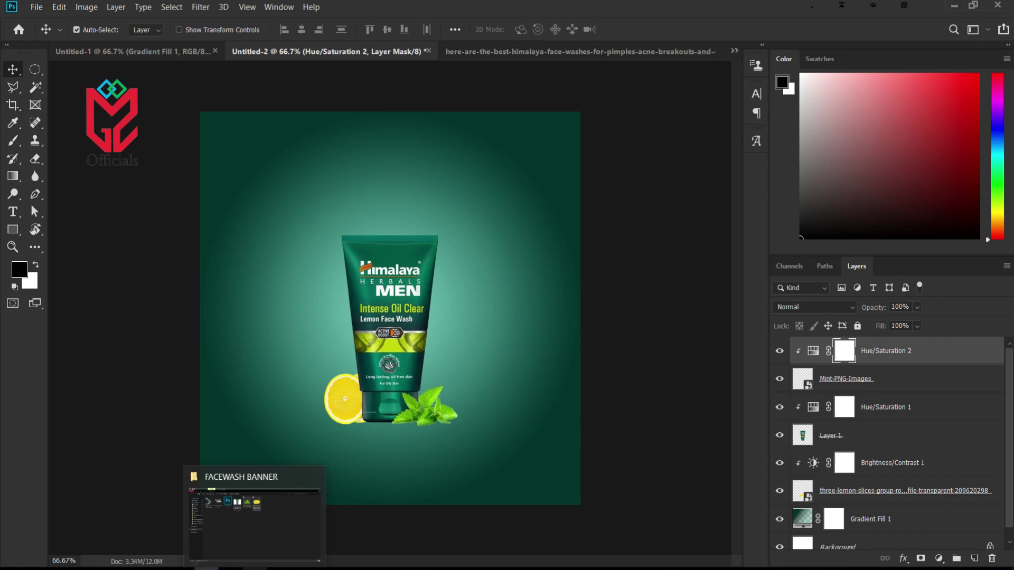
click(254, 569)
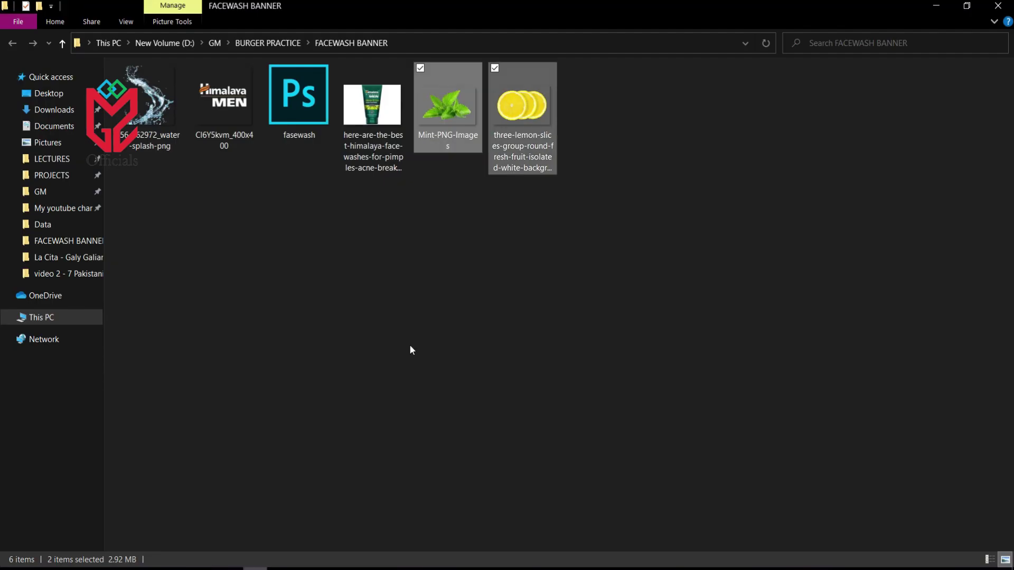
drag(152, 137, 388, 378)
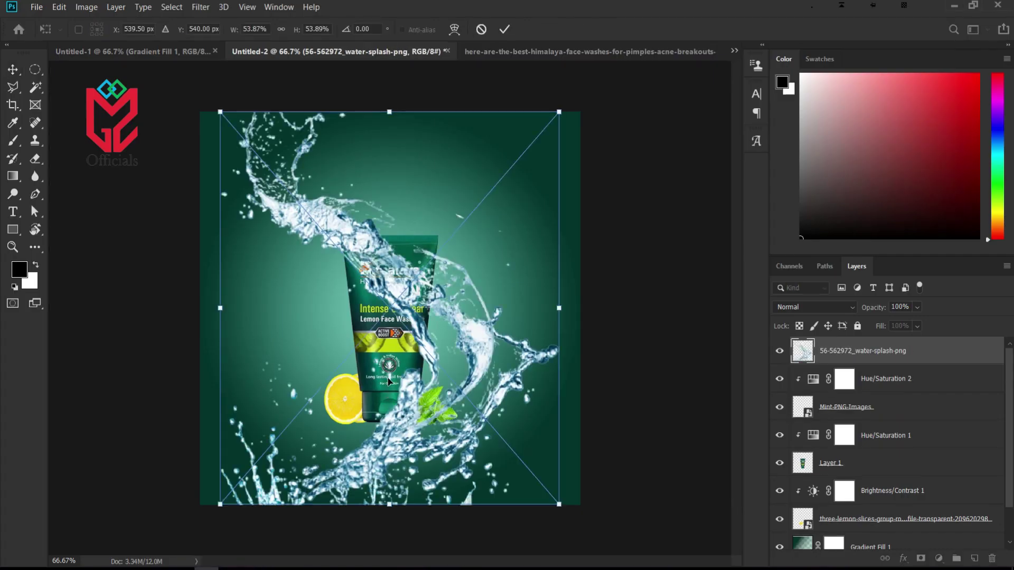
drag(559, 112, 464, 264)
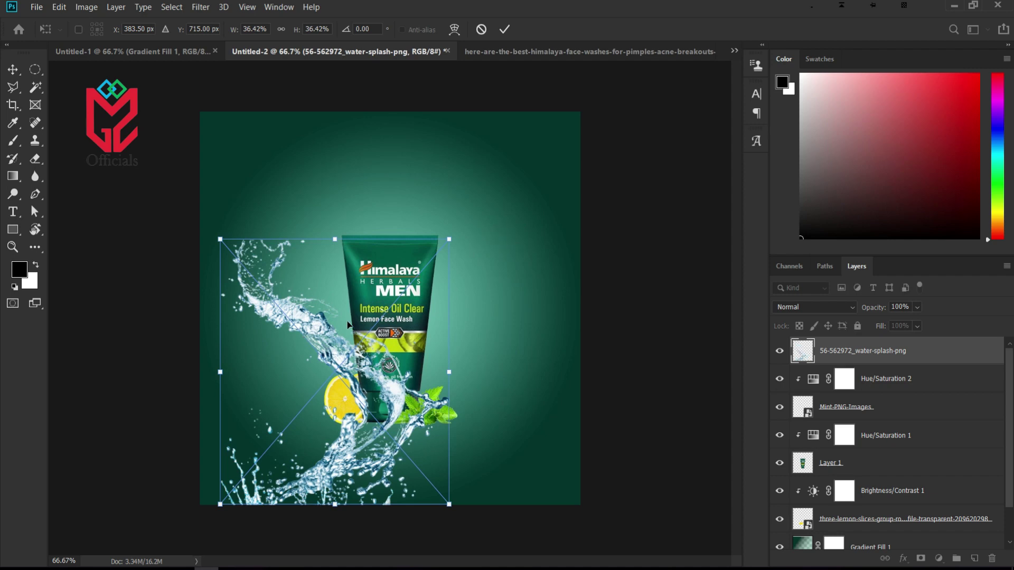
Flip the water splash horizontally, shrink it to about 29.5% and position it across the tube
right_click(357, 323)
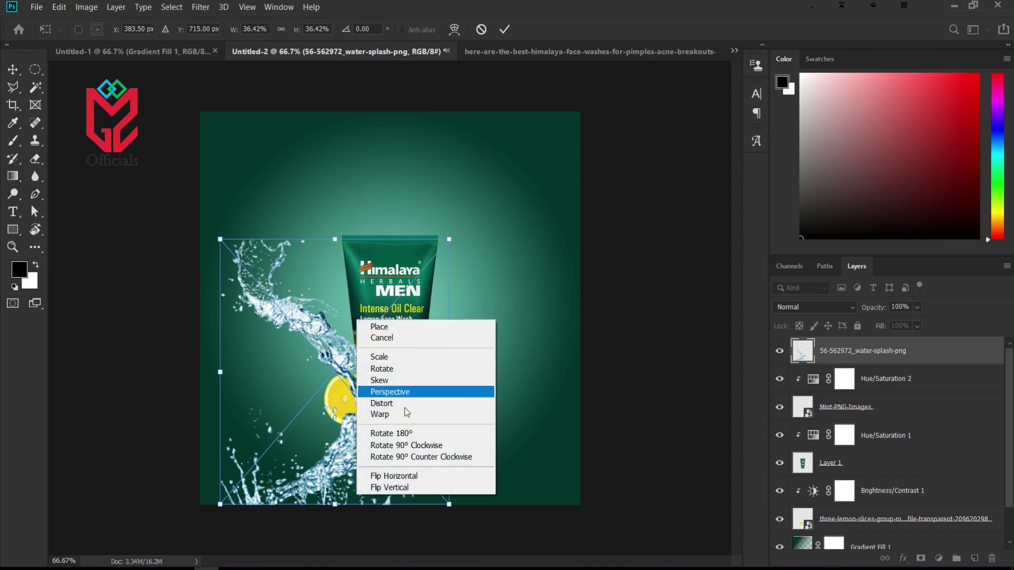
click(407, 477)
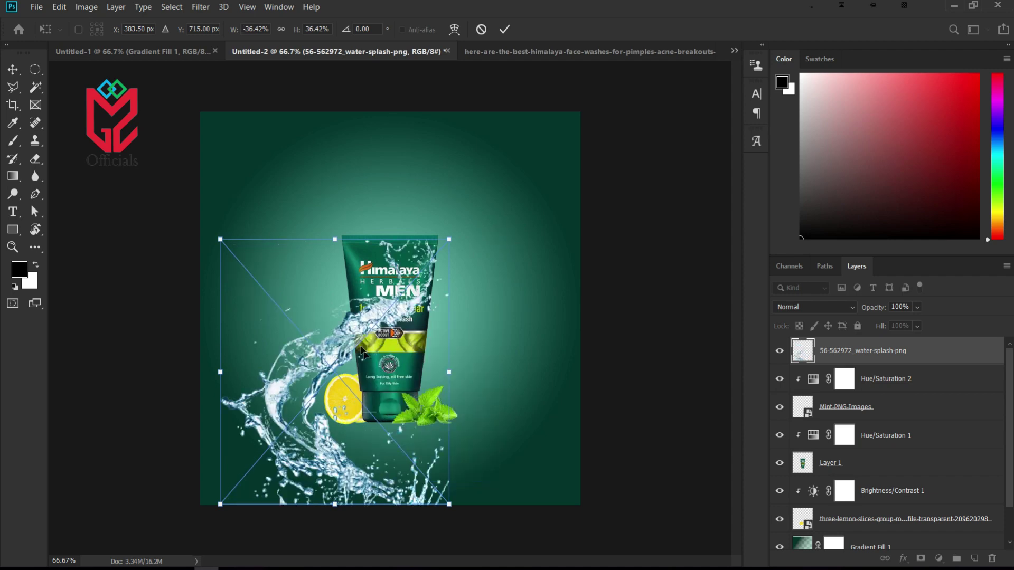
drag(355, 331, 410, 296)
drag(491, 472, 447, 421)
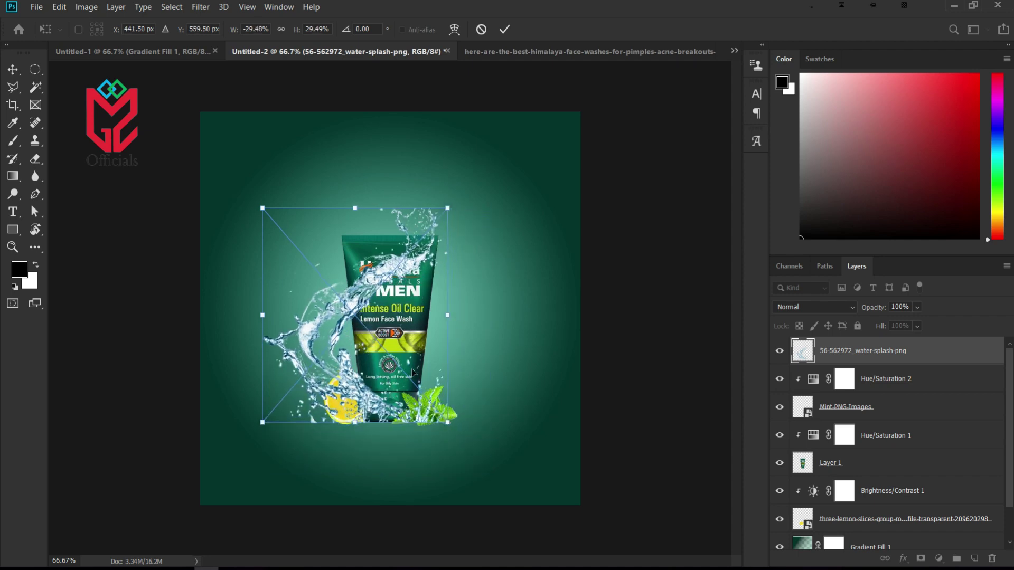
drag(404, 319, 408, 318)
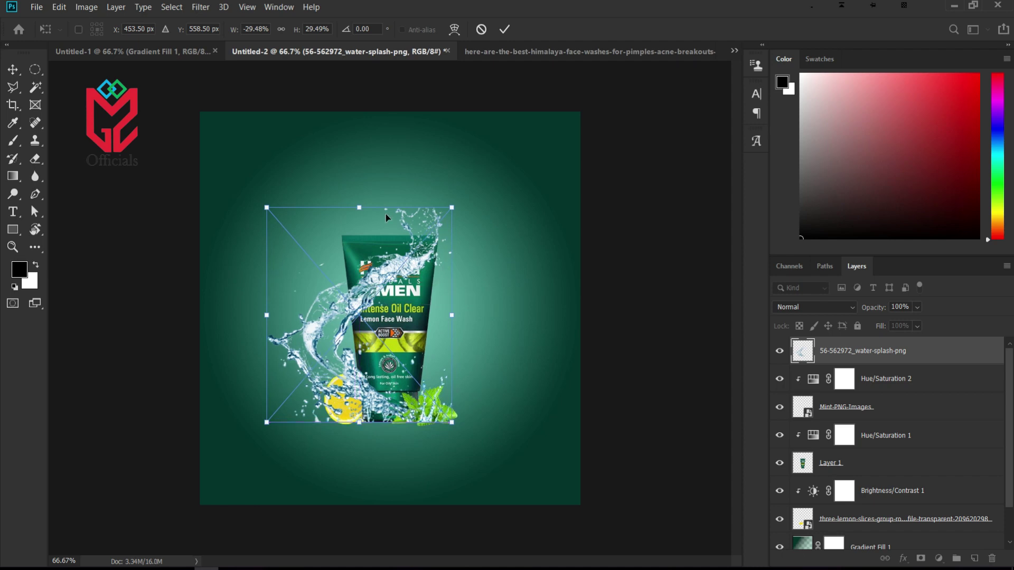
Warp the water splash so it curves around the tube from the lemon up past the tube's upper right edge
right_click(435, 262)
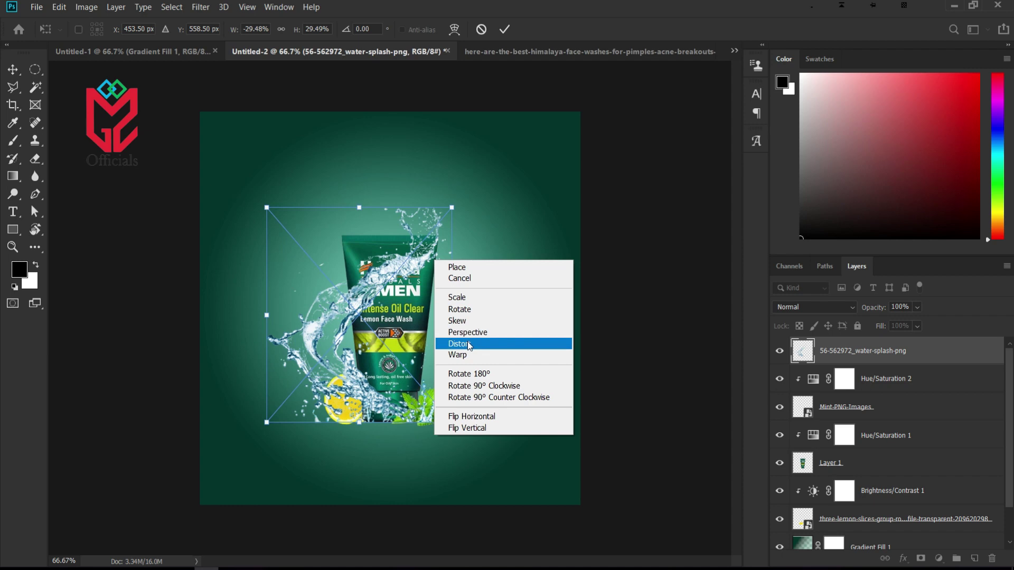
click(467, 355)
drag(449, 263, 461, 262)
drag(394, 302, 329, 356)
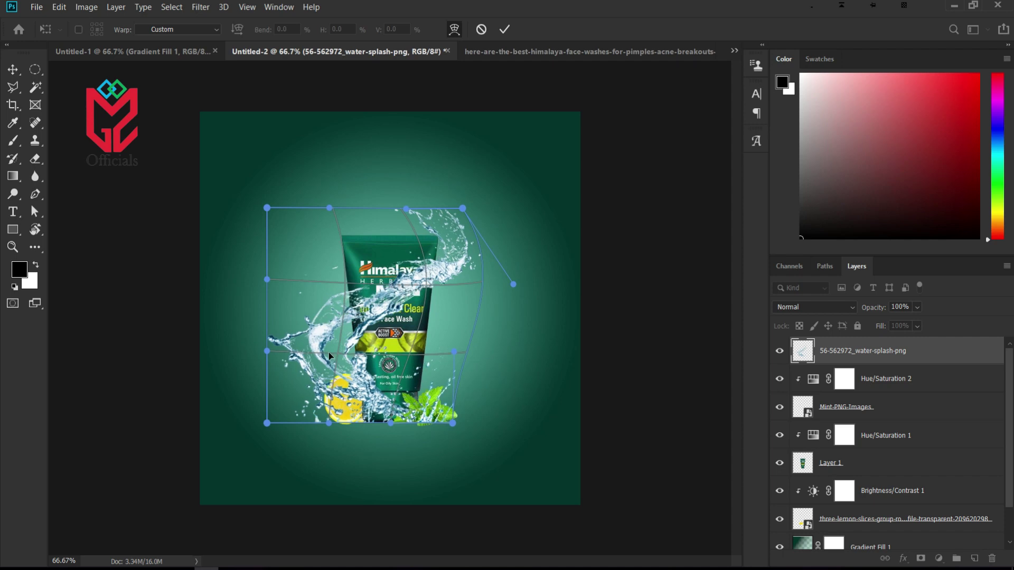
drag(435, 218, 435, 206)
drag(435, 299, 448, 301)
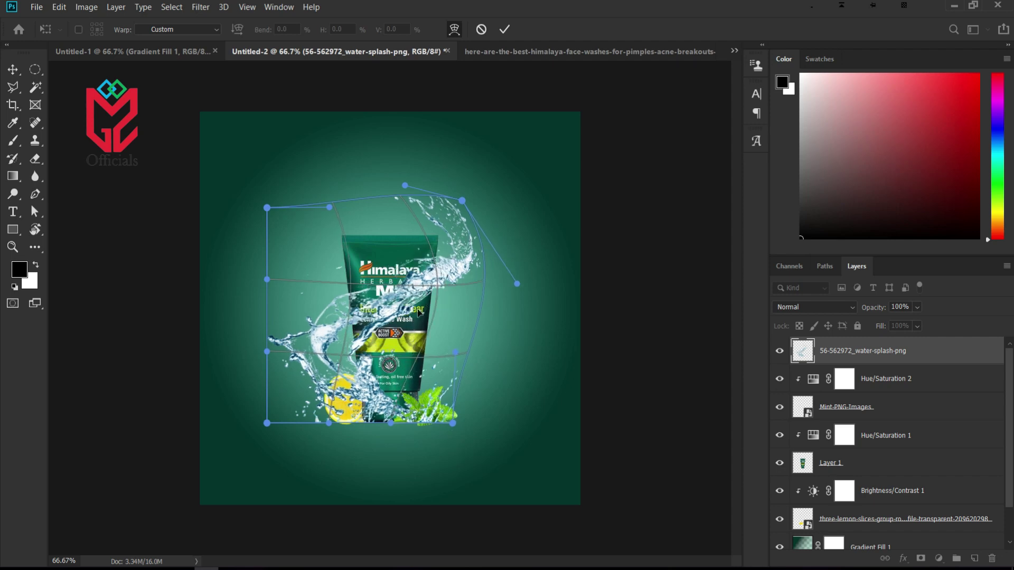
drag(340, 338, 317, 324)
drag(264, 352, 309, 354)
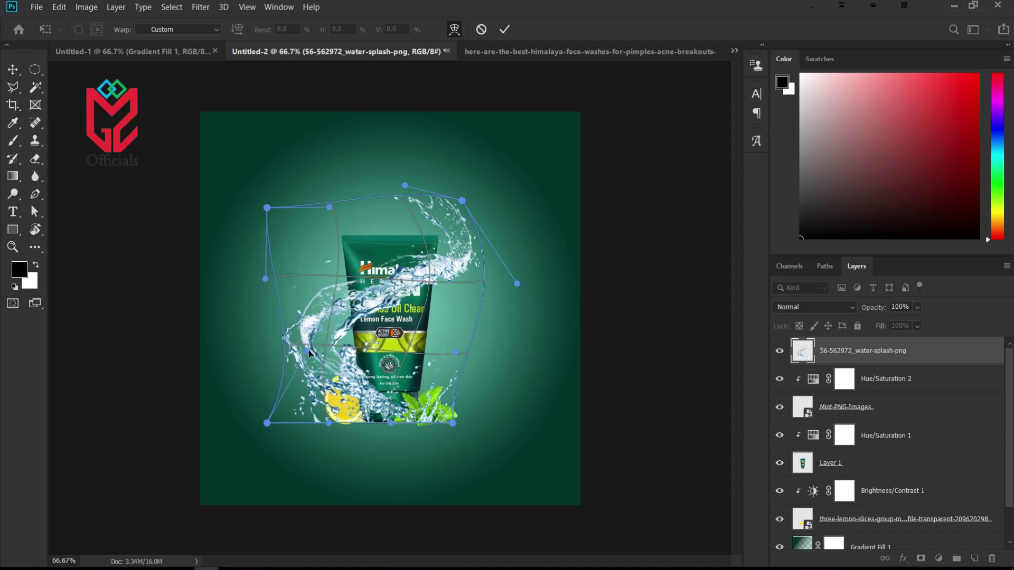
drag(384, 307, 388, 322)
drag(443, 211, 418, 241)
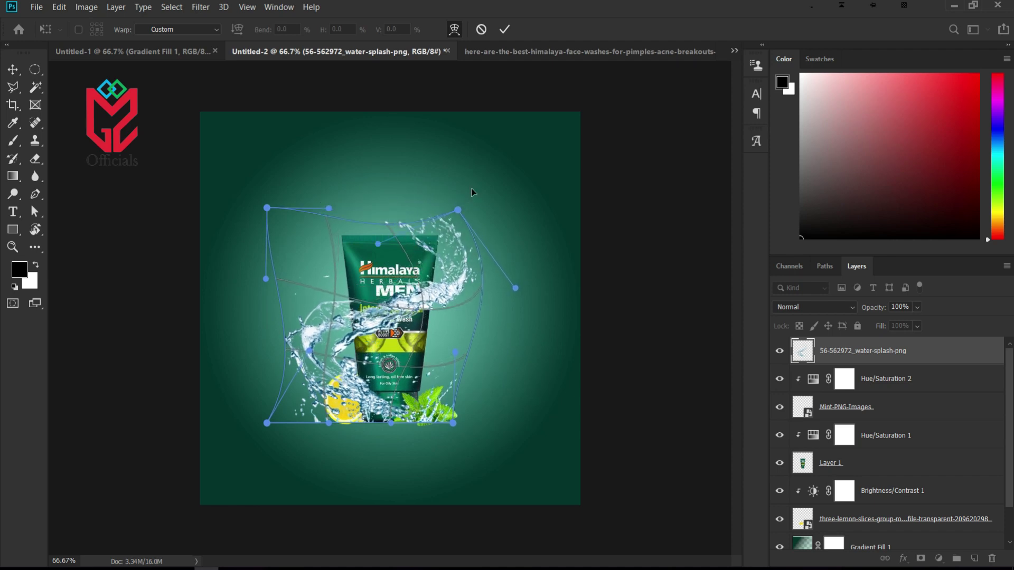
drag(464, 205, 447, 189)
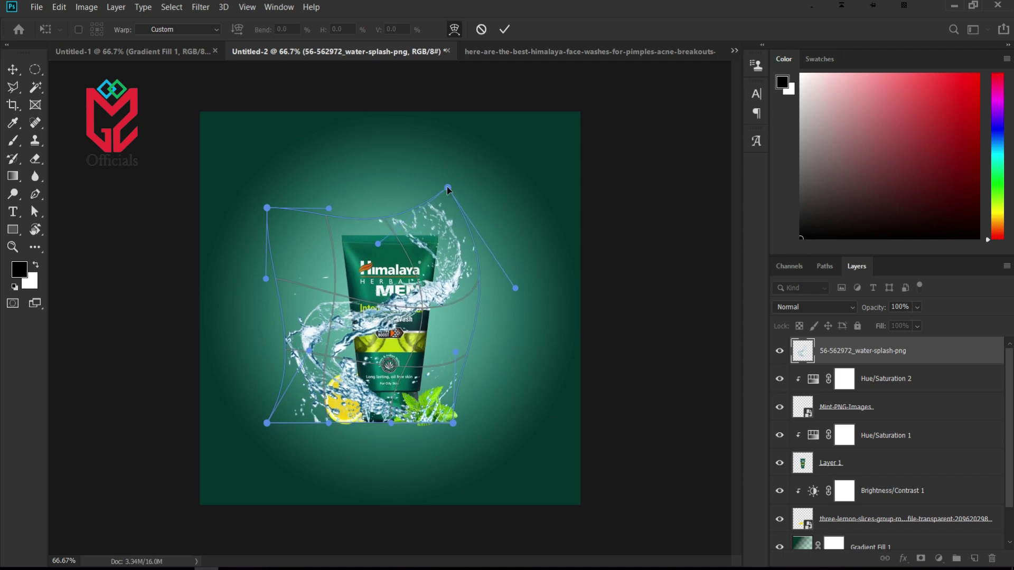
click(504, 29)
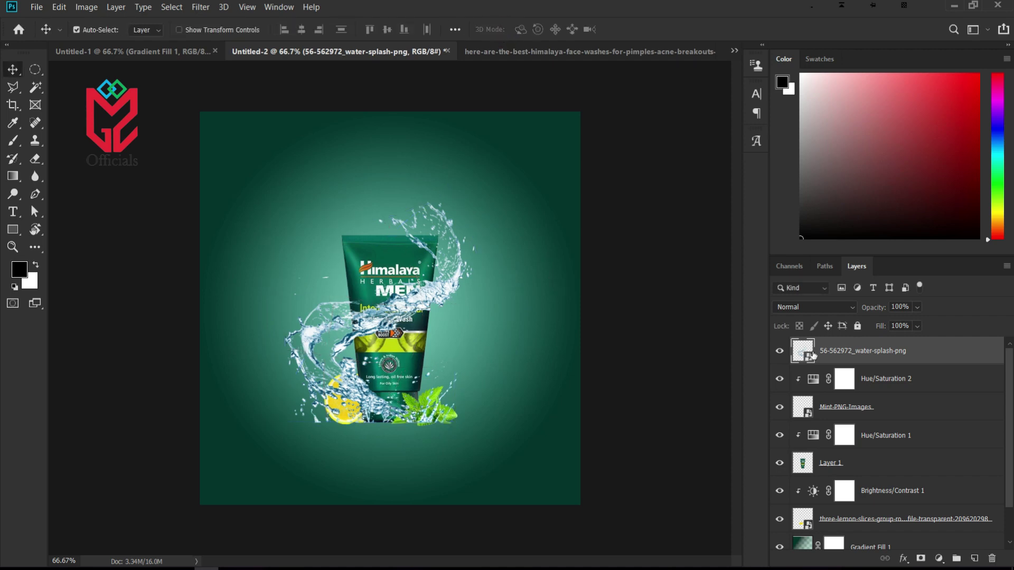
Rasterize the water splash layer and add a layer mask to it
right_click(847, 359)
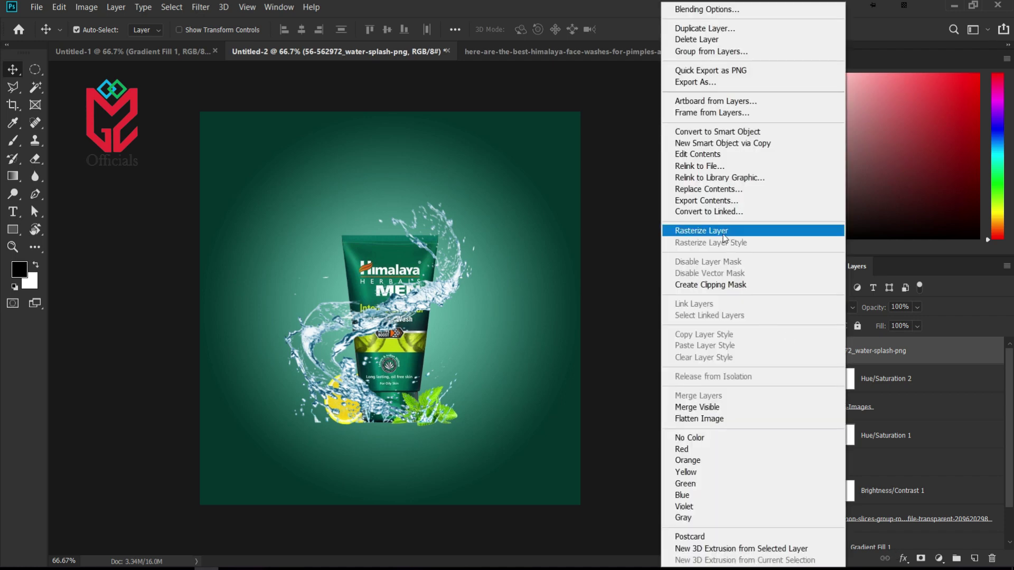
click(724, 231)
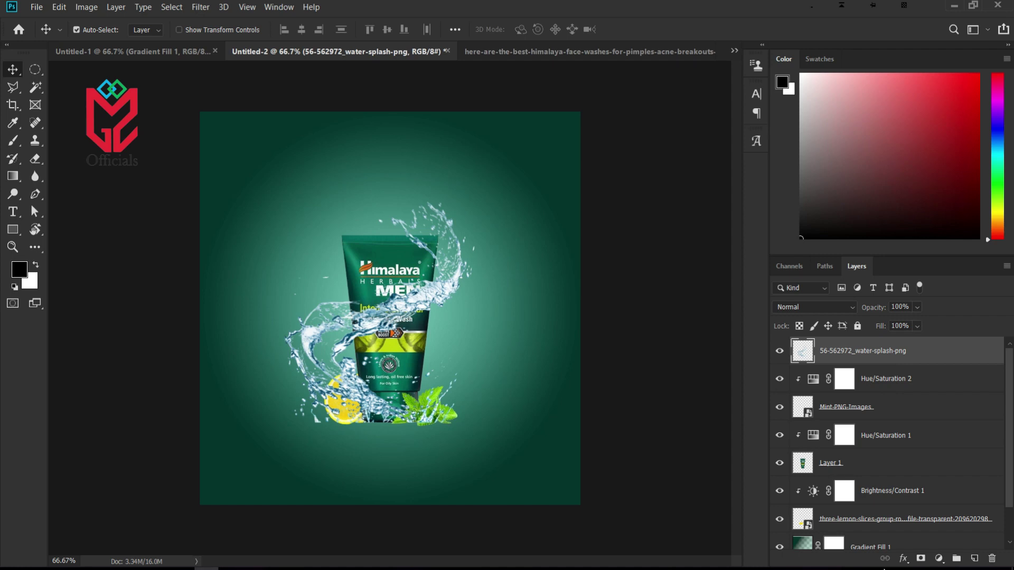
click(922, 559)
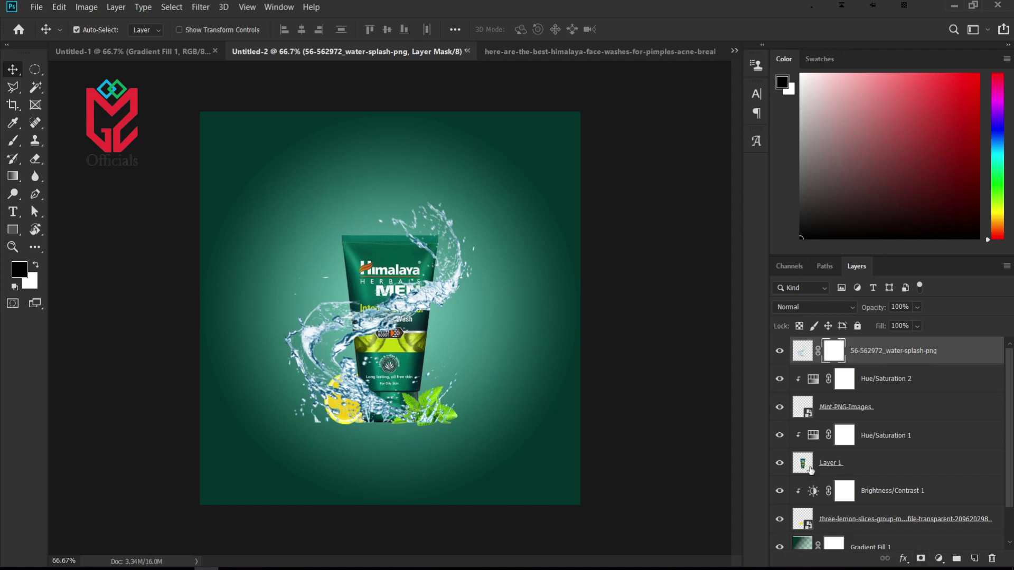
Load the tube's outline as a selection, paint black on the splash mask inside it to reveal the tube, and deselect
key(ctrl)
ctrl+click(803, 467)
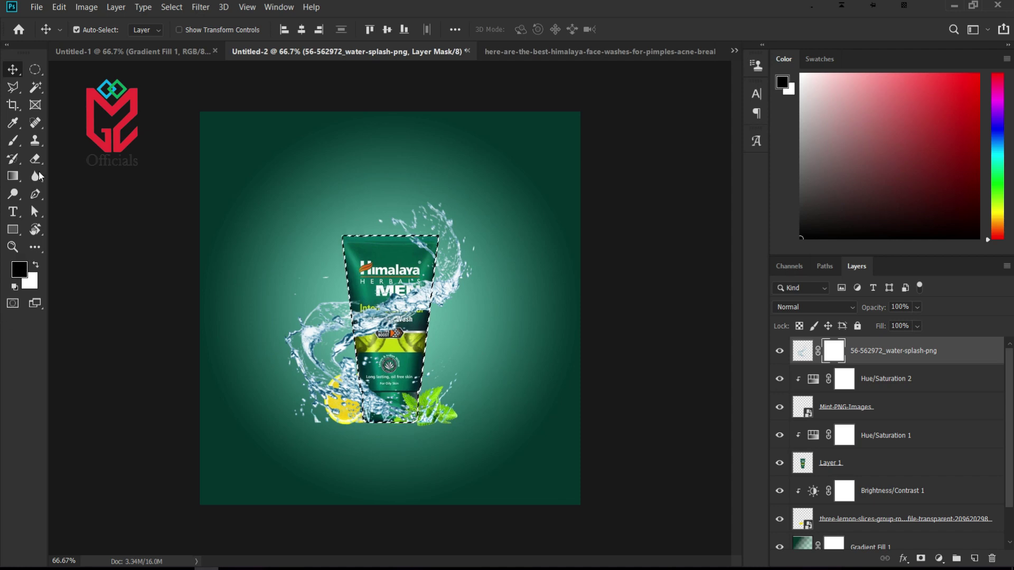
click(13, 140)
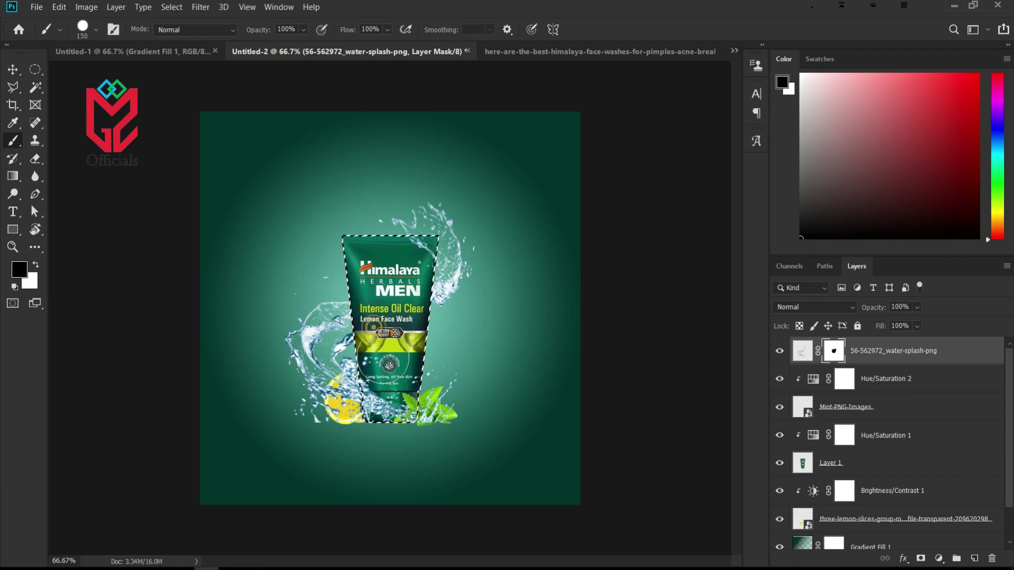
mouse_move(385, 400)
mouse_down()
mouse_move(399, 380)
mouse_move(400, 401)
mouse_move(401, 367)
mouse_move(391, 402)
mouse_up()
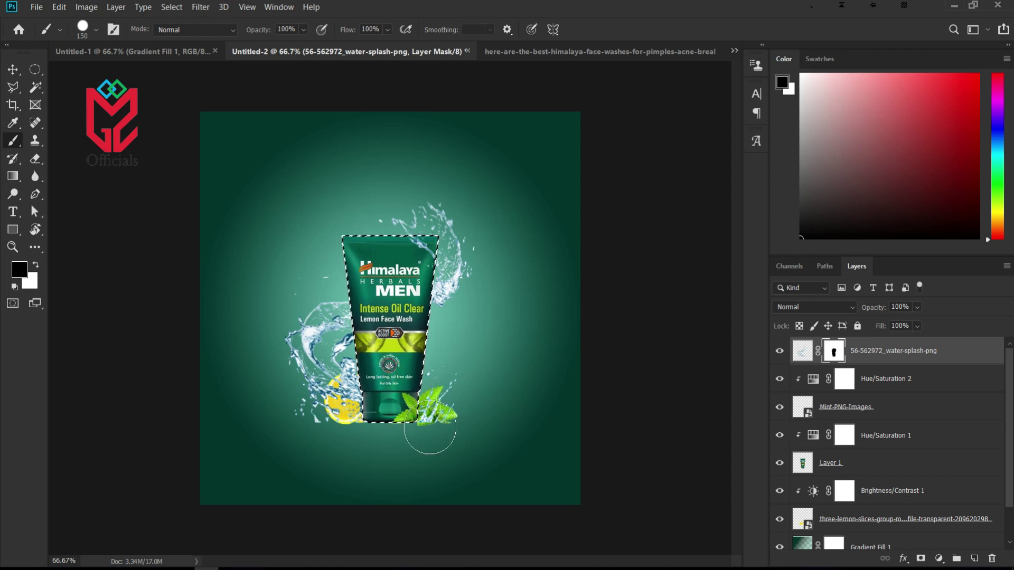
key(ctrl+d)
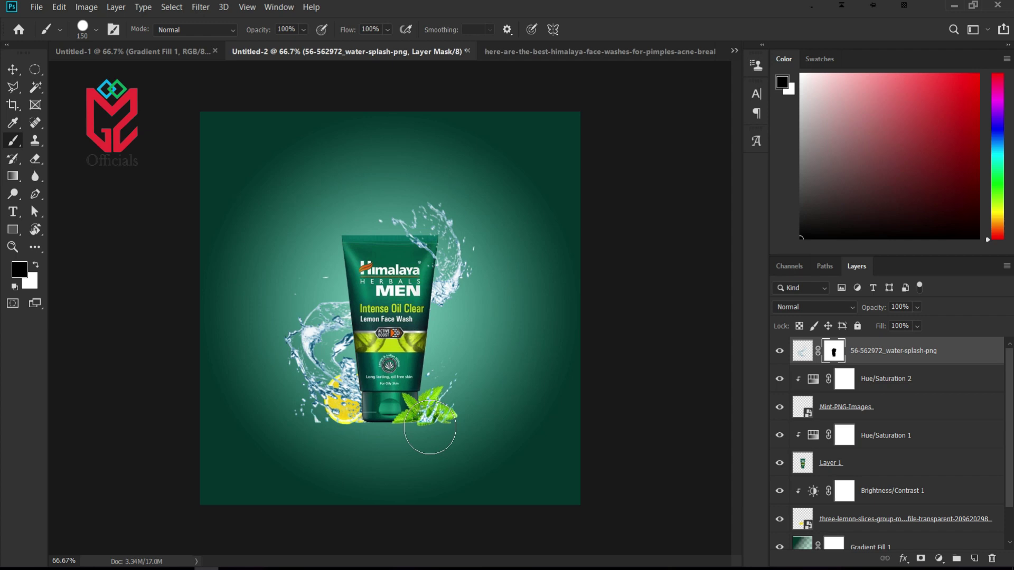
Paint black on the splash mask over the mint leaves to hide the water covering them
mouse_move(437, 419)
mouse_down()
mouse_move(449, 425)
mouse_move(434, 426)
mouse_up()
click(429, 423)
click(420, 361)
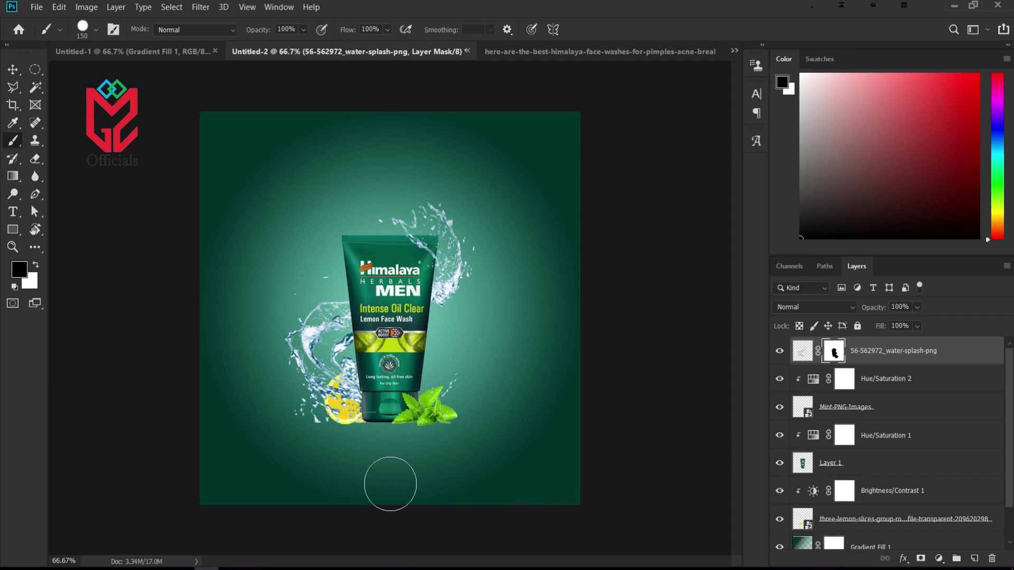
Apply the water splash's layer mask and duplicate the splash layer
click(14, 71)
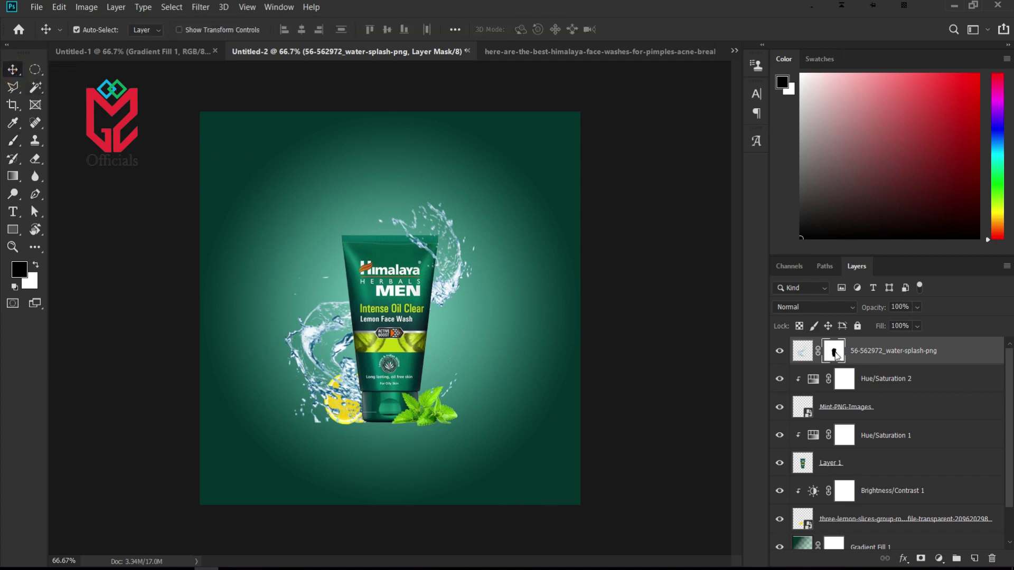
right_click(835, 355)
click(858, 388)
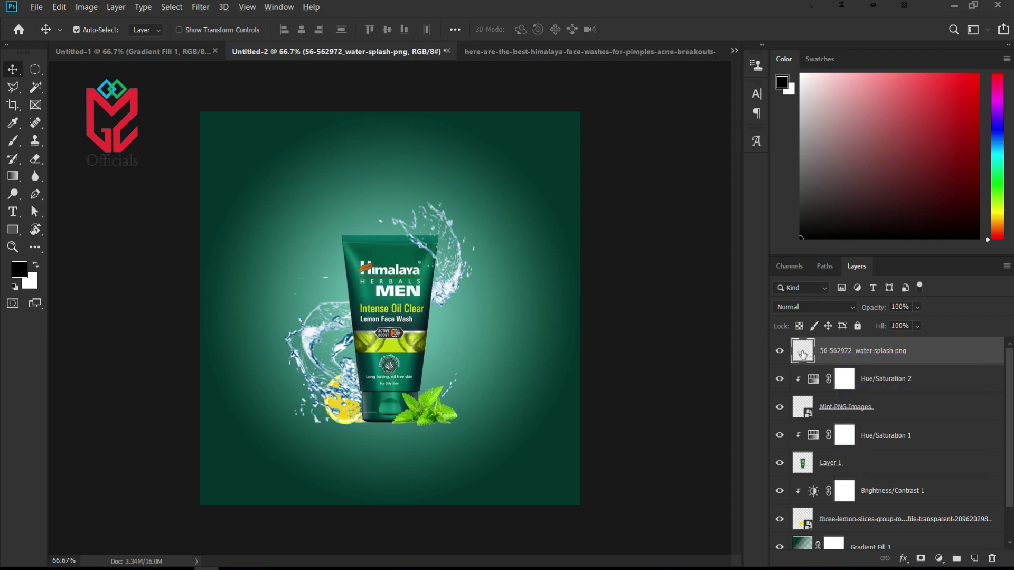
key(ctrl+j)
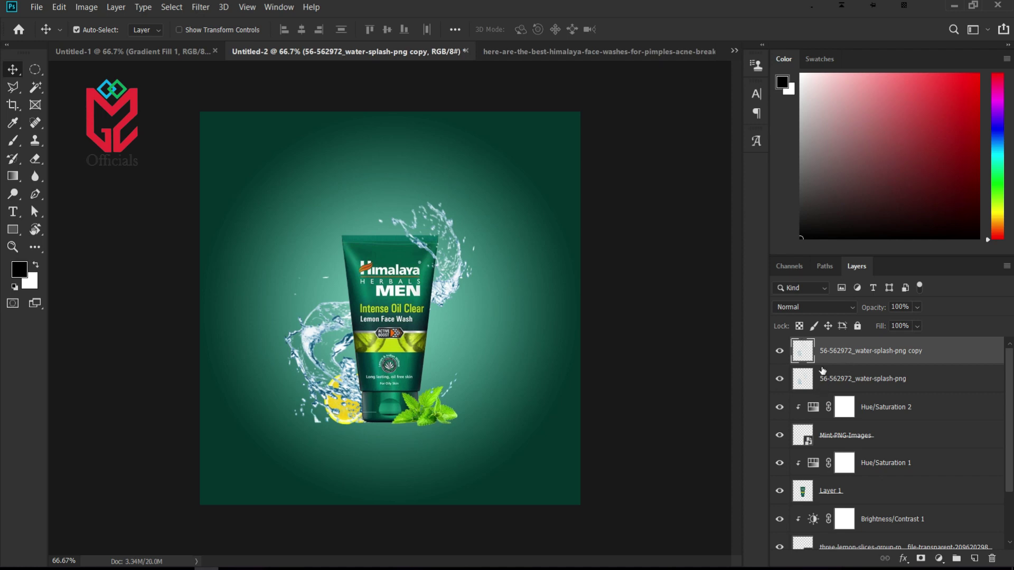
Add a Hue/Saturation adjustment clipped to the splash copy, setting the Cyans to hue +15 and saturation +8
click(939, 559)
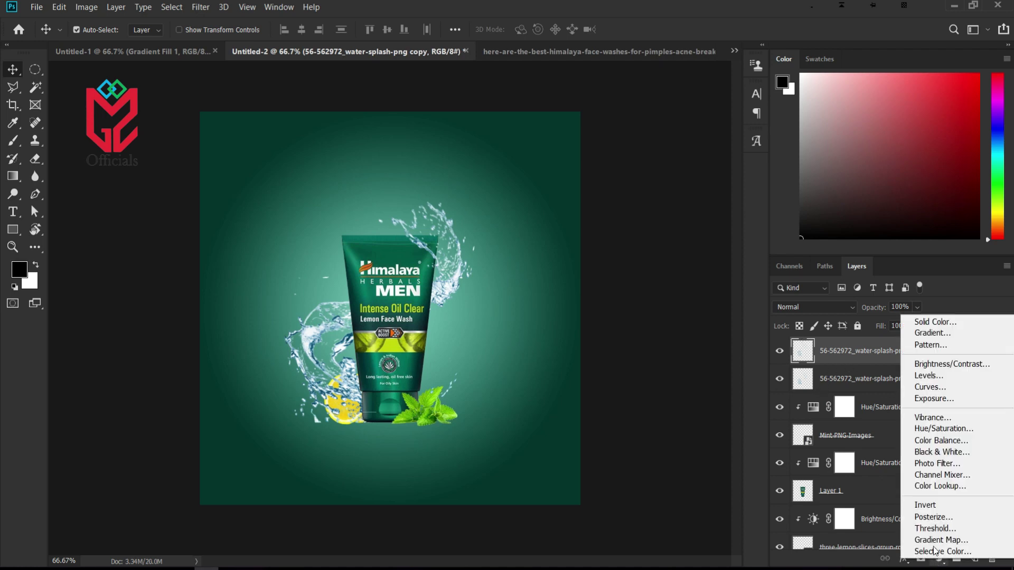
click(942, 428)
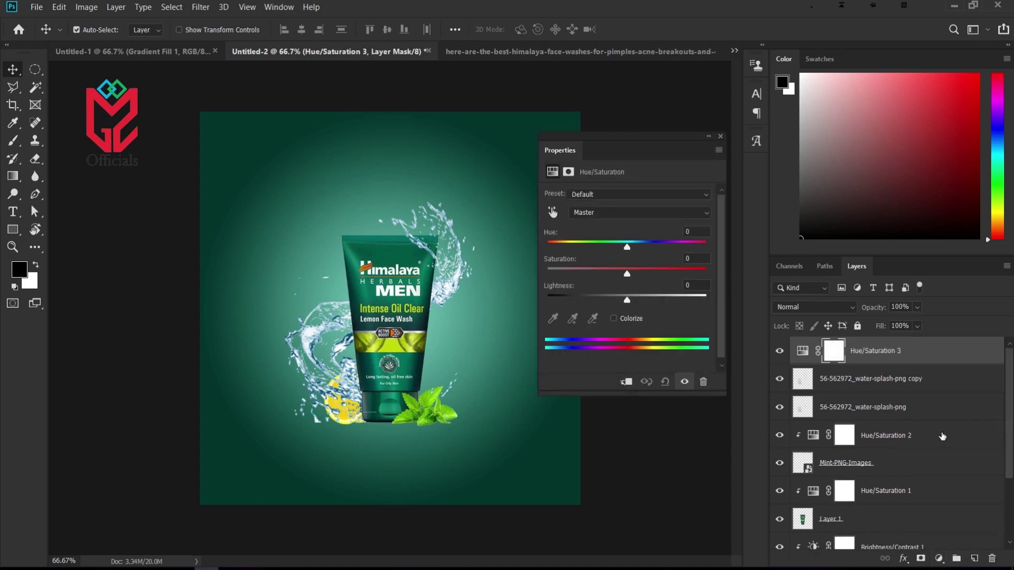
click(552, 212)
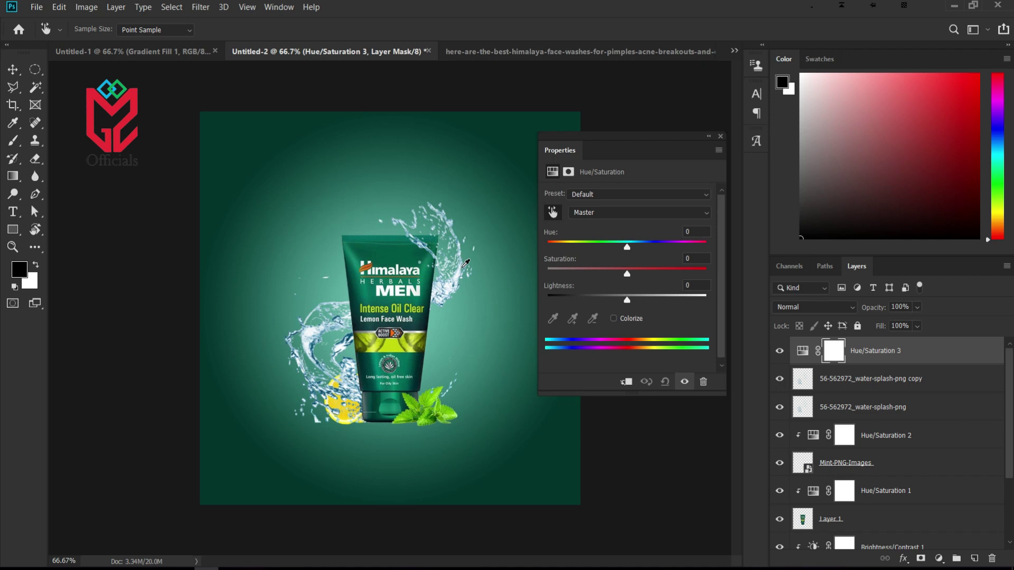
click(465, 263)
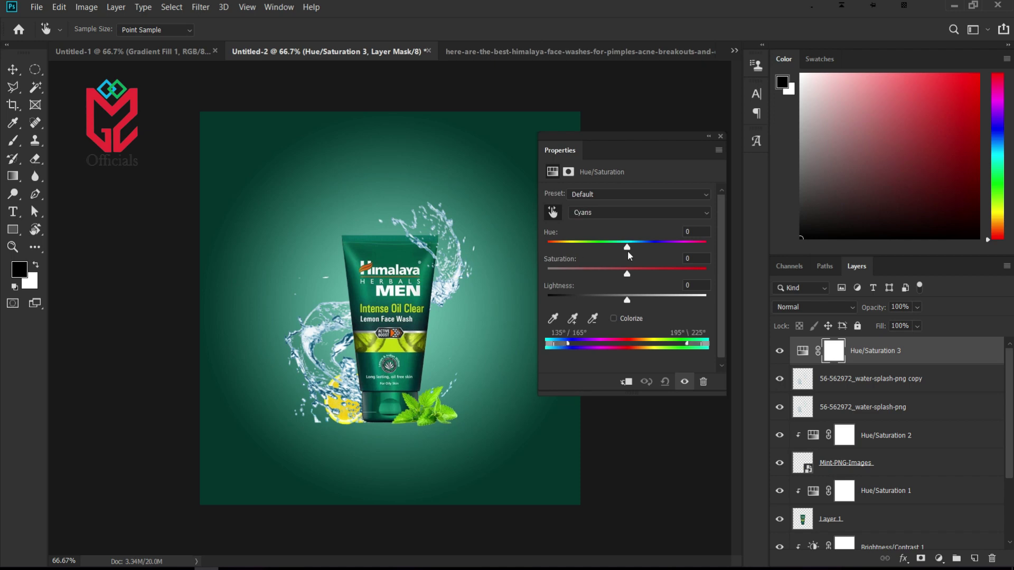
drag(629, 245, 637, 250)
click(628, 382)
mouse_move(637, 245)
mouse_down()
mouse_move(654, 246)
mouse_move(654, 273)
mouse_move(636, 275)
mouse_move(645, 247)
mouse_up()
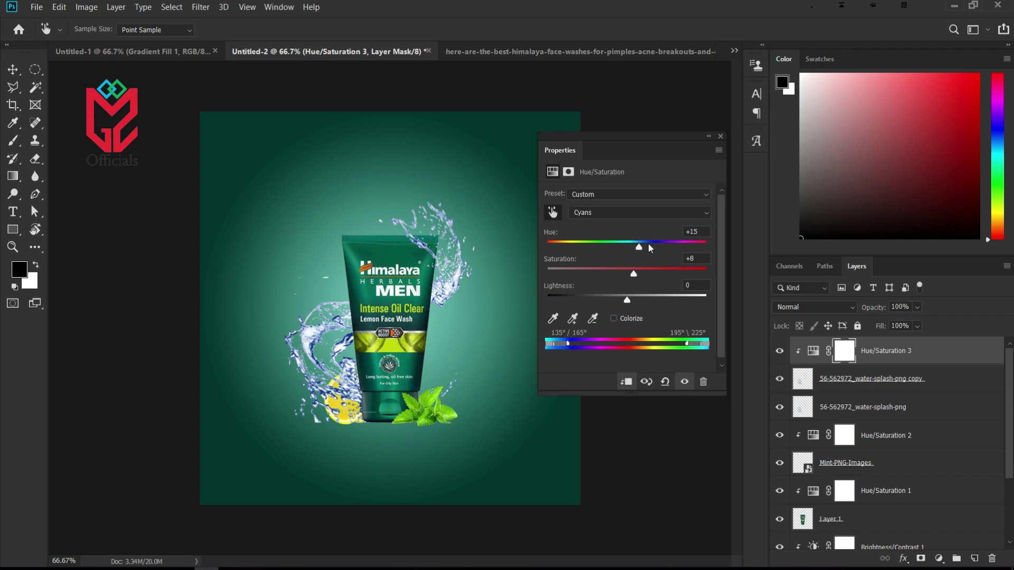
click(720, 136)
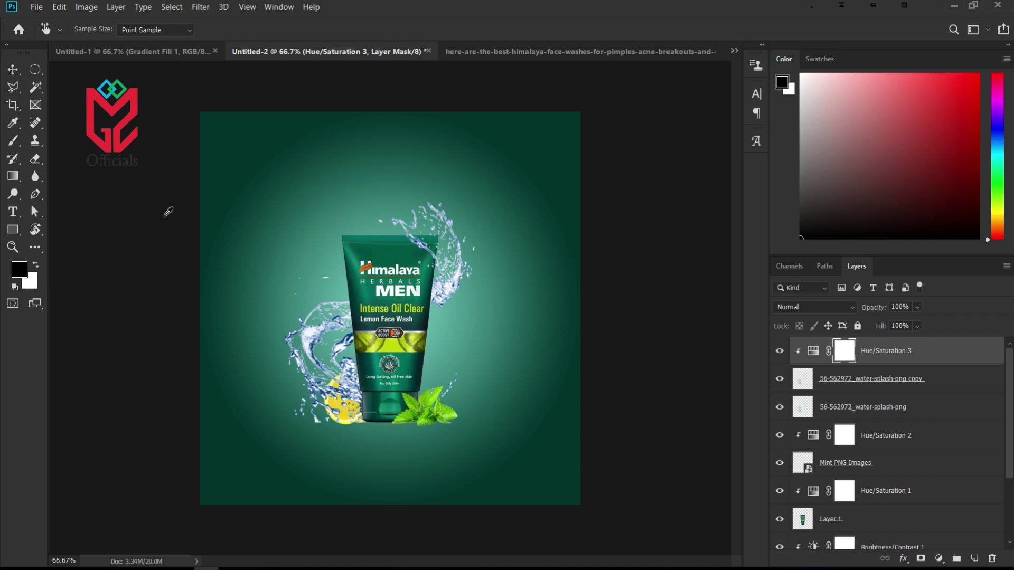
Paint black on the splash's Hue/Saturation mask over the water around the lemon, using a brush with 52% flow
click(14, 141)
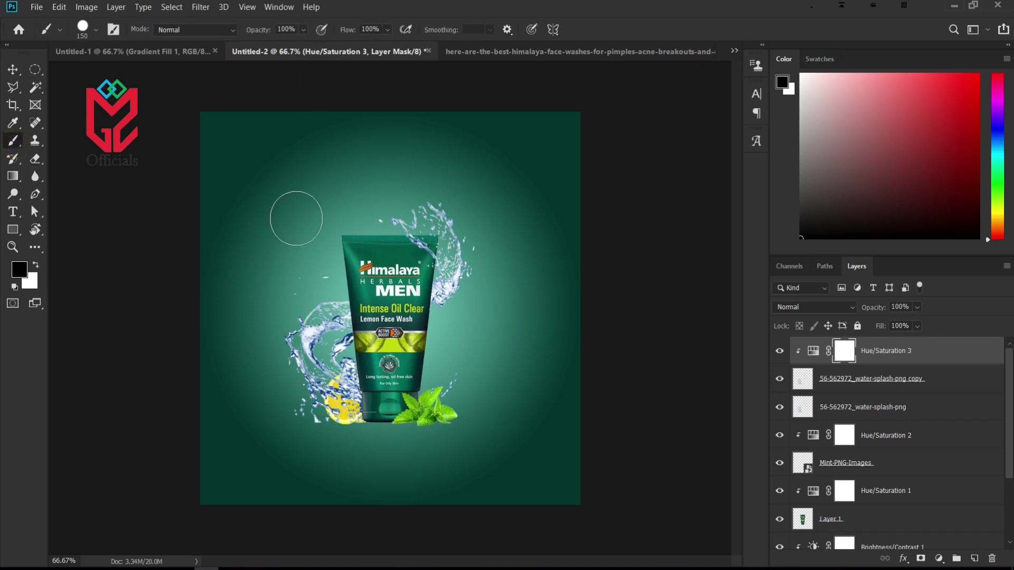
drag(350, 32, 333, 32)
drag(348, 32, 339, 32)
mouse_move(327, 364)
mouse_down()
mouse_move(340, 336)
mouse_move(338, 380)
mouse_move(312, 367)
mouse_move(307, 389)
mouse_move(326, 419)
mouse_move(362, 408)
mouse_move(362, 399)
mouse_move(327, 408)
mouse_move(369, 400)
mouse_move(302, 337)
mouse_move(332, 415)
mouse_move(388, 397)
mouse_up()
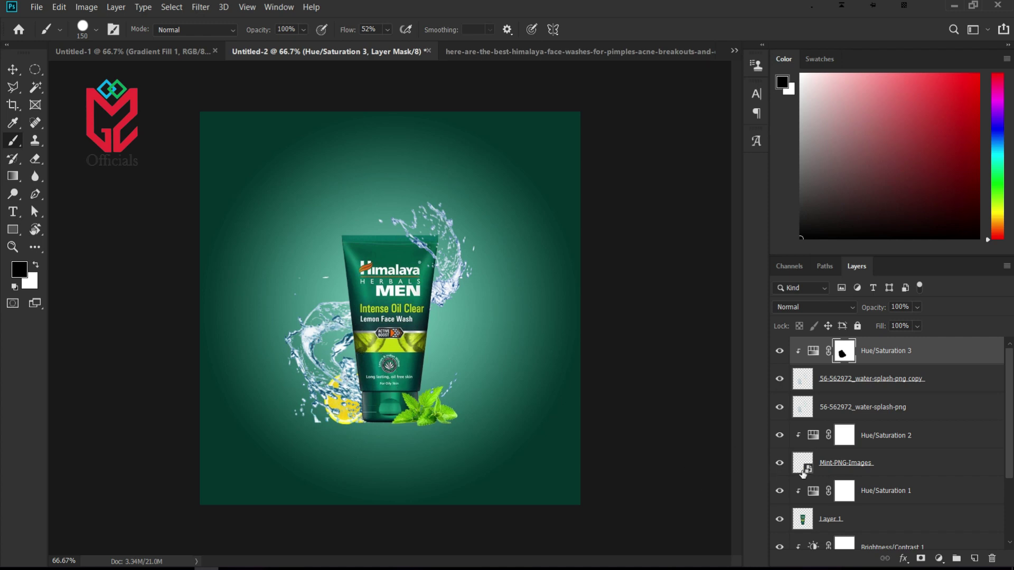
Merge the two water splash layers with their Hue/Saturation adjustment and add a layer mask to the merged splash
shift+click(885, 406)
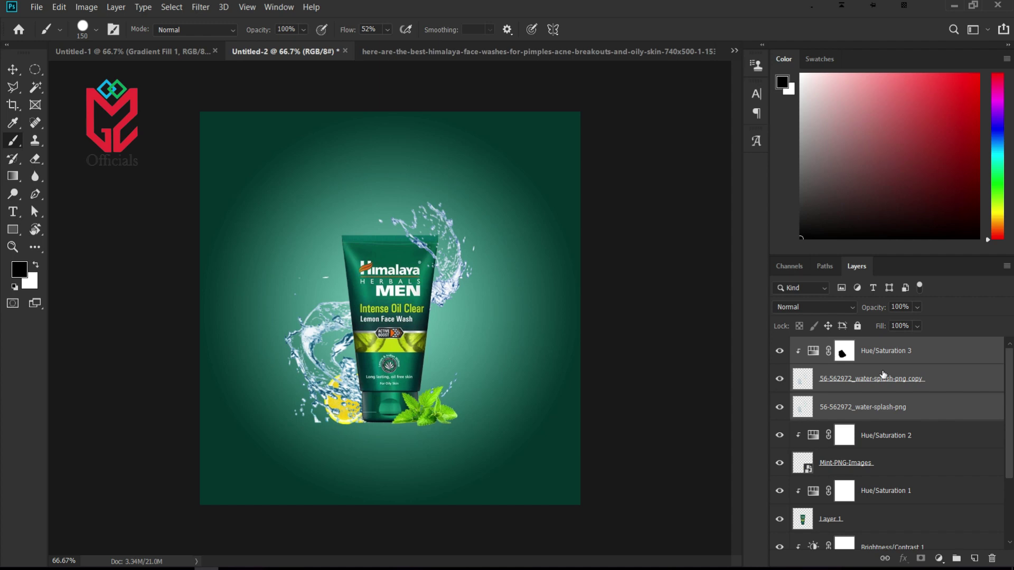
key(ctrl+e)
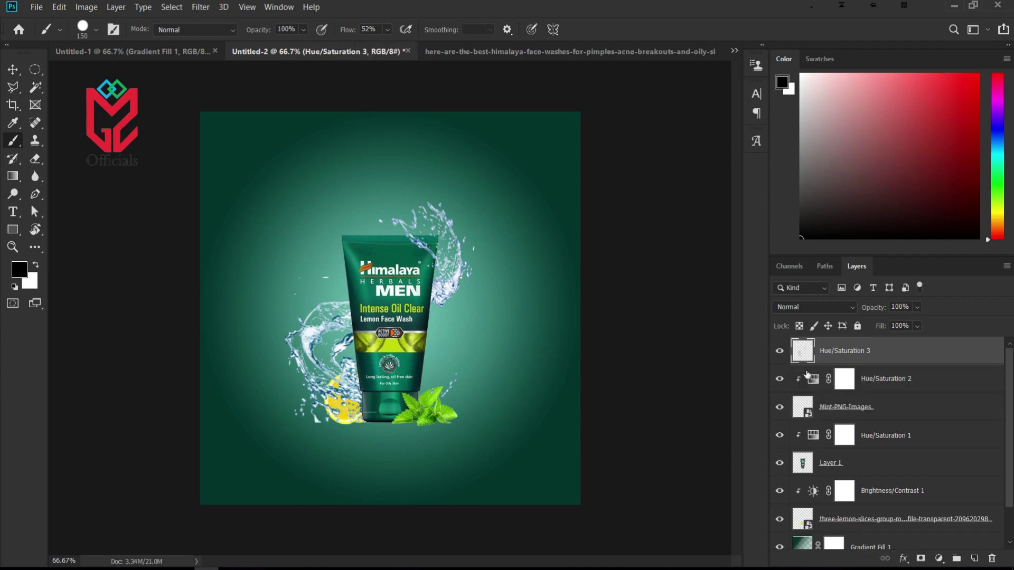
click(780, 351)
click(780, 351)
mouse_move(373, 394)
mouse_down()
mouse_move(349, 404)
mouse_move(346, 396)
mouse_move(354, 399)
mouse_up()
click(921, 559)
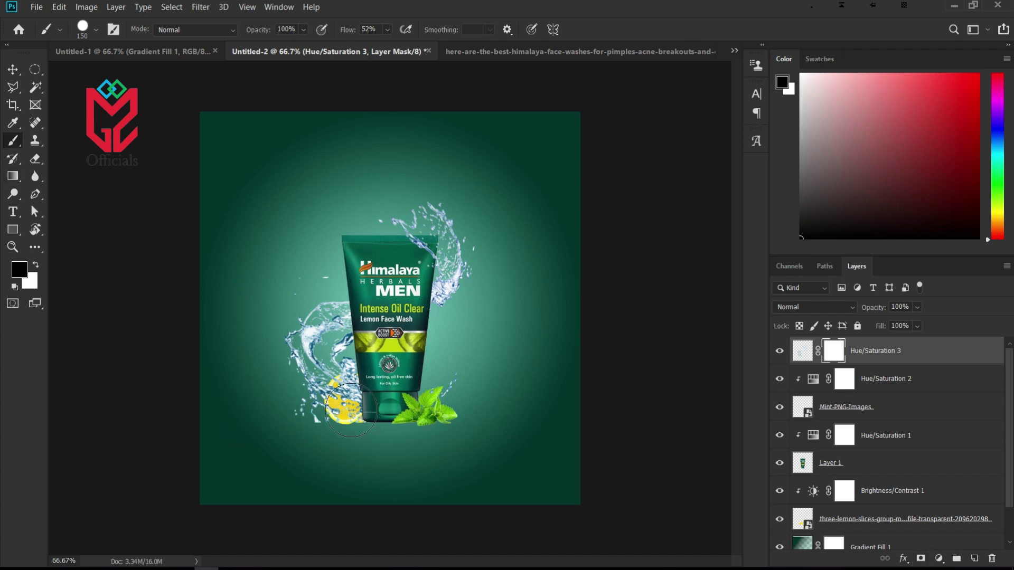
Load the lemon layer's outline as a selection, paint black inside it on the splash mask to clear water off the lemon, and deselect
key(ctrl+plus)
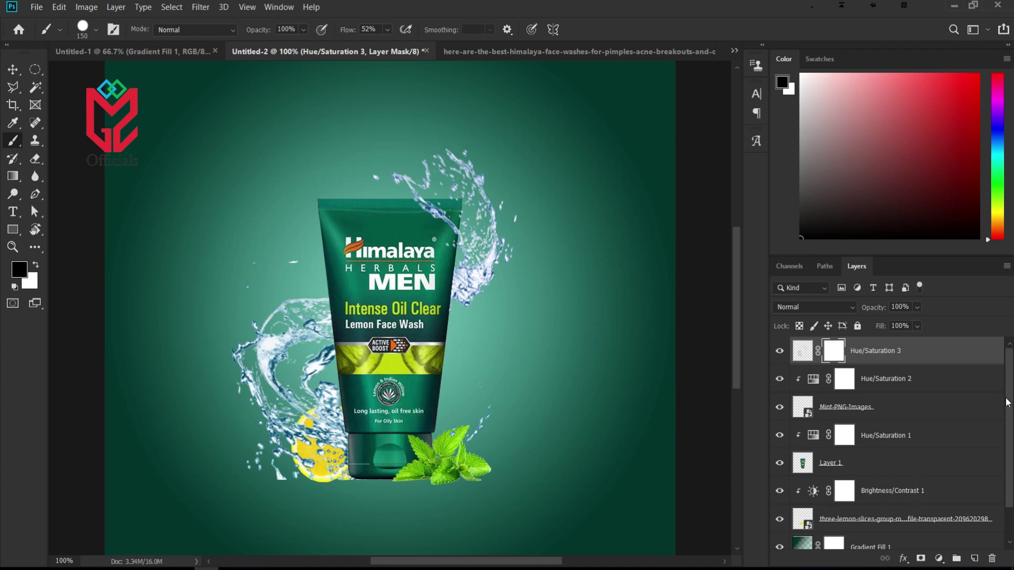
drag(1010, 408, 1010, 441)
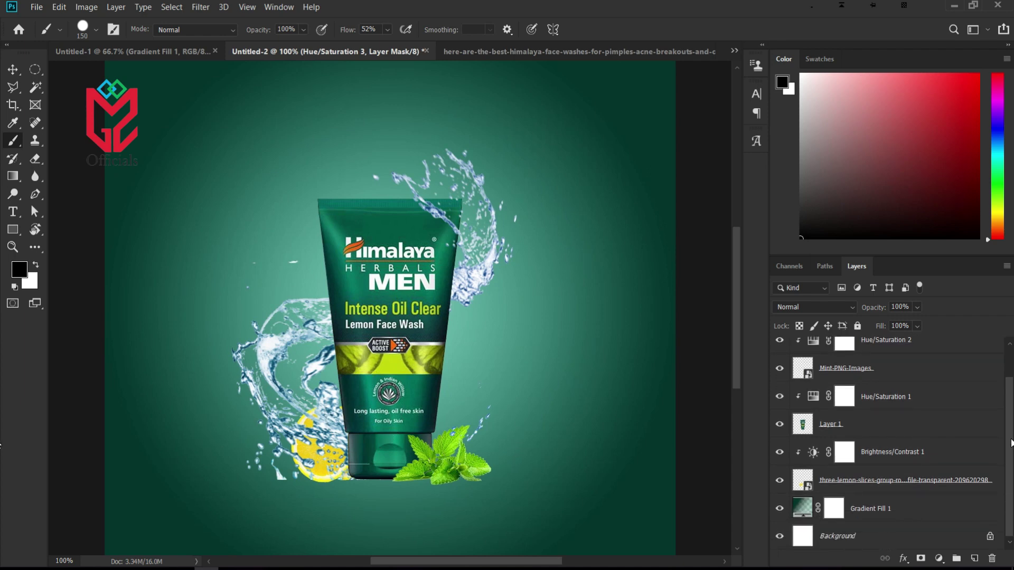
ctrl+click(802, 485)
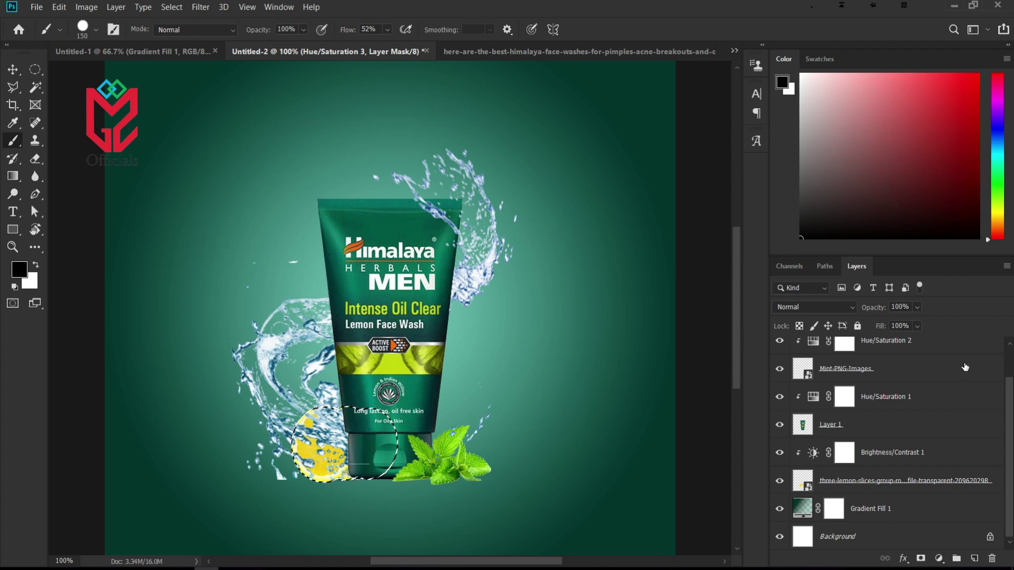
scroll(966, 367, up, 3)
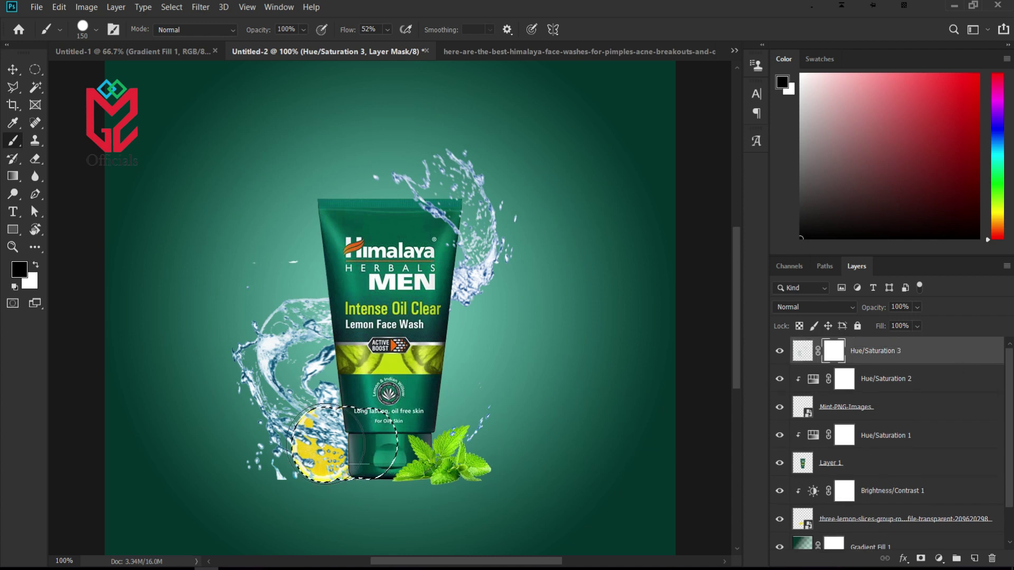
mouse_move(326, 444)
mouse_down()
mouse_move(354, 445)
mouse_move(330, 443)
mouse_up()
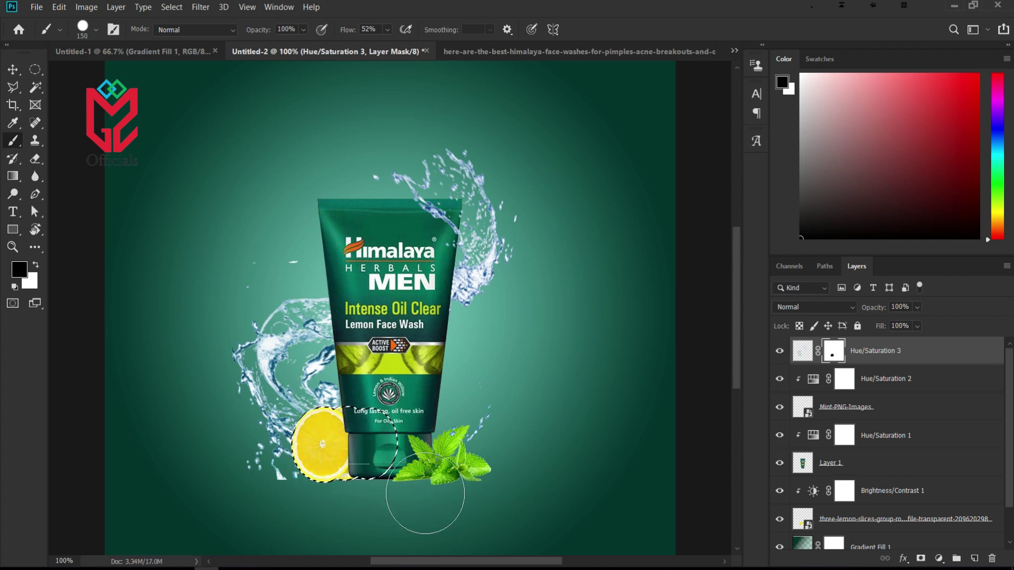
key(ctrl+d)
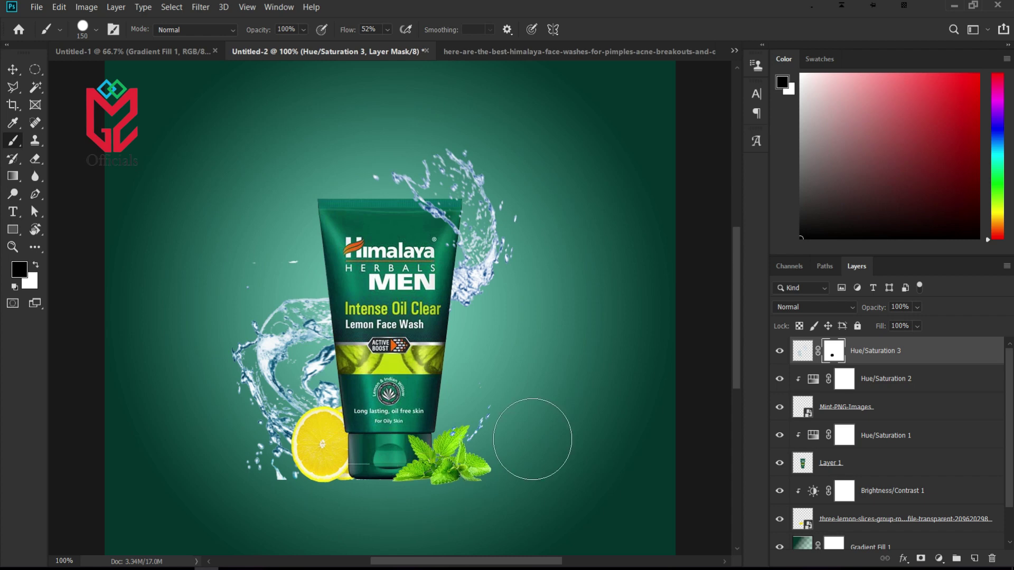
key(ctrl+minus)
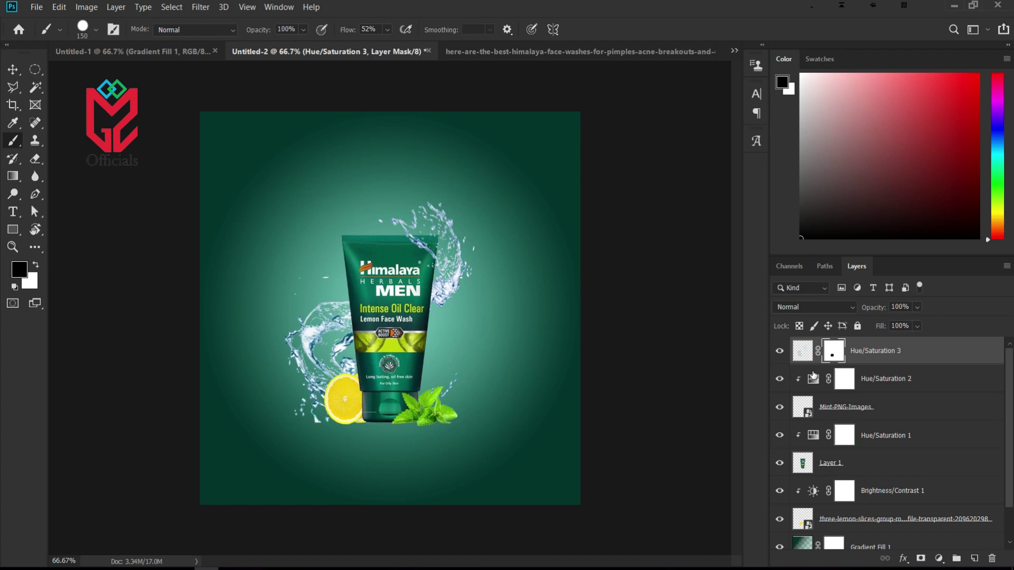
Erase the stray water edge beside the base of the lemon directly on the splash layer's pixels
click(802, 350)
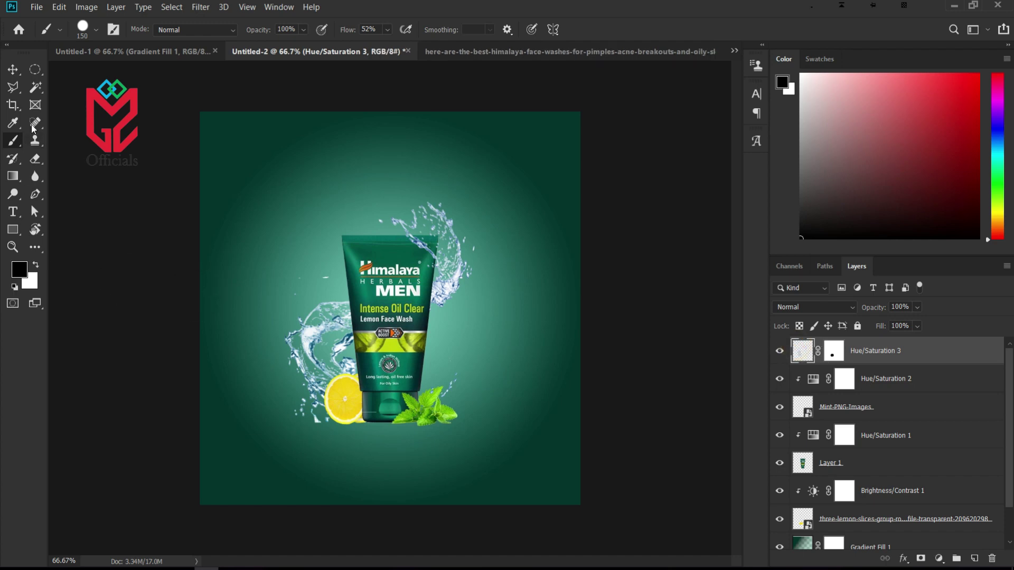
click(33, 127)
click(35, 158)
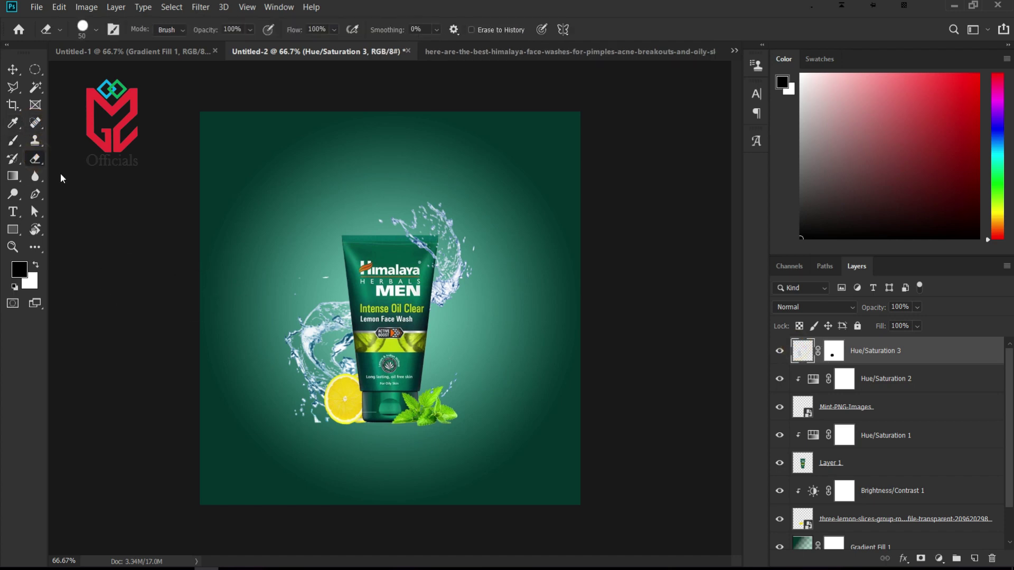
drag(287, 406, 317, 422)
key(ctrl+minus)
key(ctrl+plus)
Add a Hue/Saturation adjustment above all layers, setting the Cyans to hue +12, saturation +12 and lightness +13
click(939, 559)
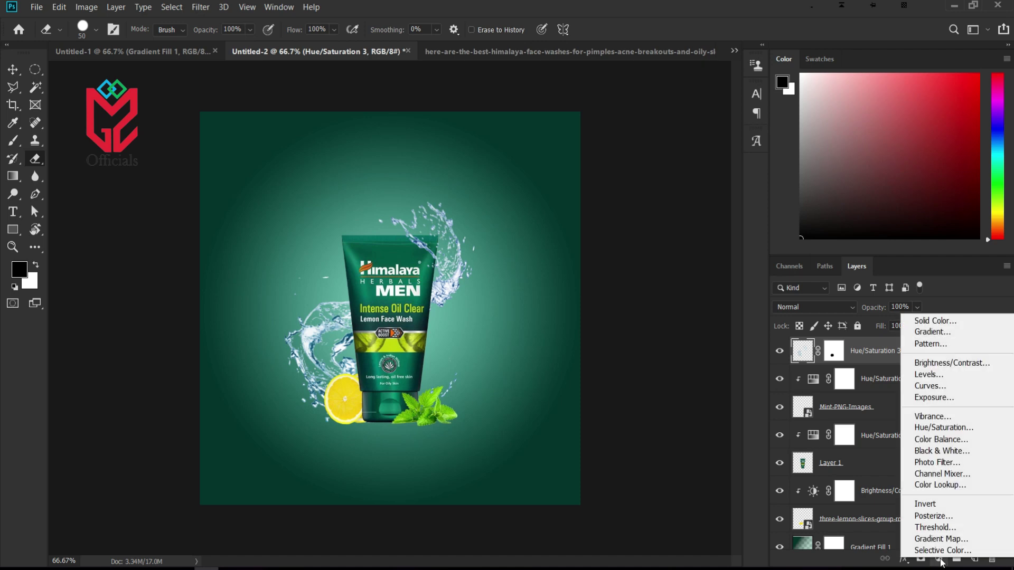
click(936, 429)
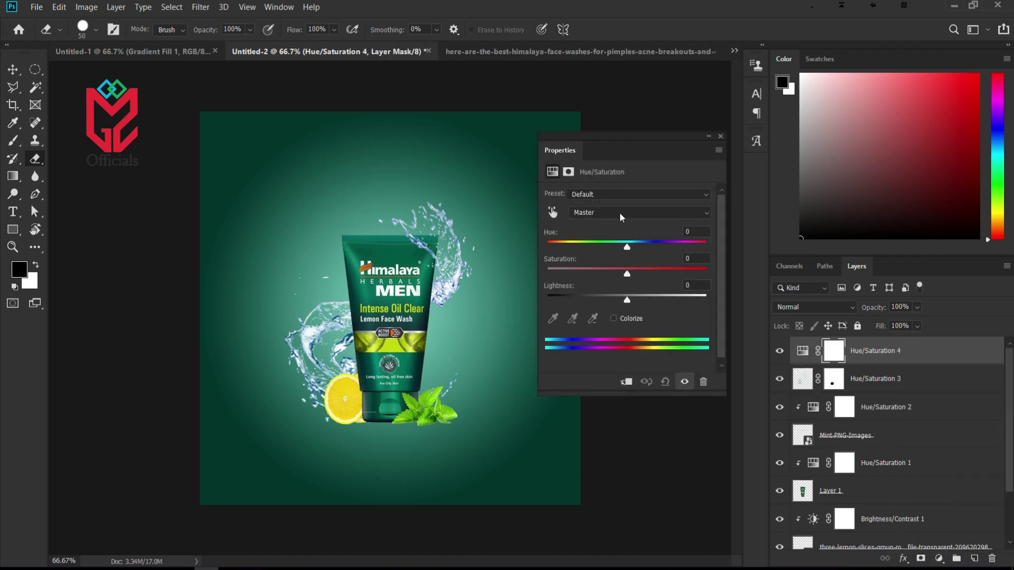
click(646, 215)
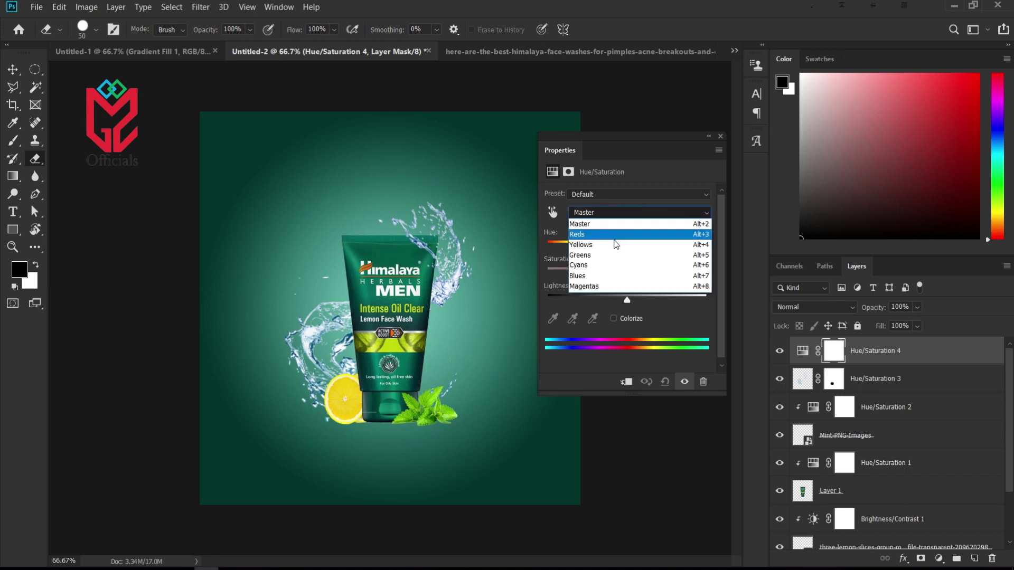
click(592, 267)
mouse_move(628, 246)
mouse_down()
mouse_move(637, 248)
mouse_move(629, 273)
mouse_move(649, 274)
mouse_move(638, 275)
mouse_move(637, 250)
mouse_up()
click(631, 299)
drag(622, 301, 639, 301)
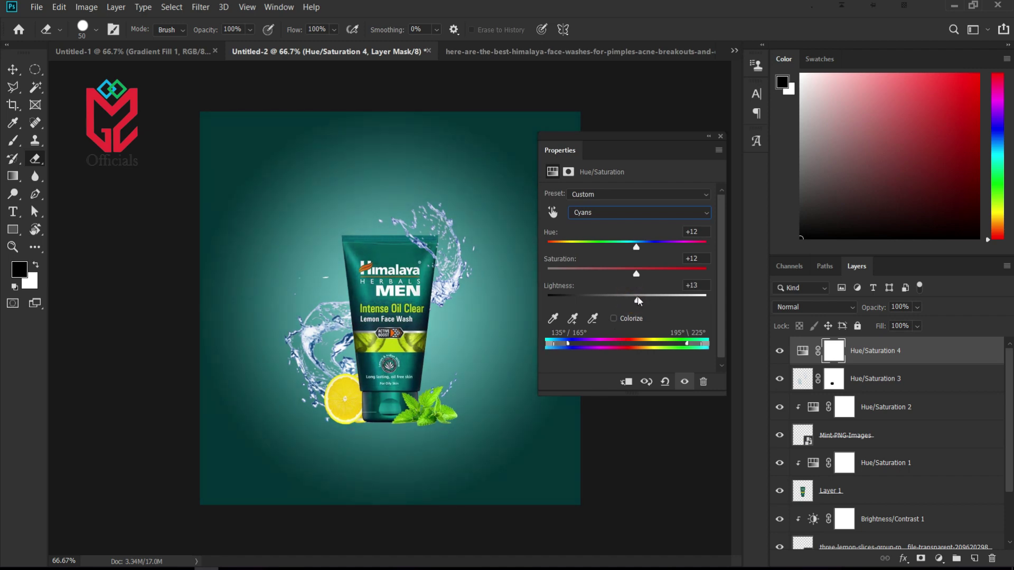
click(720, 136)
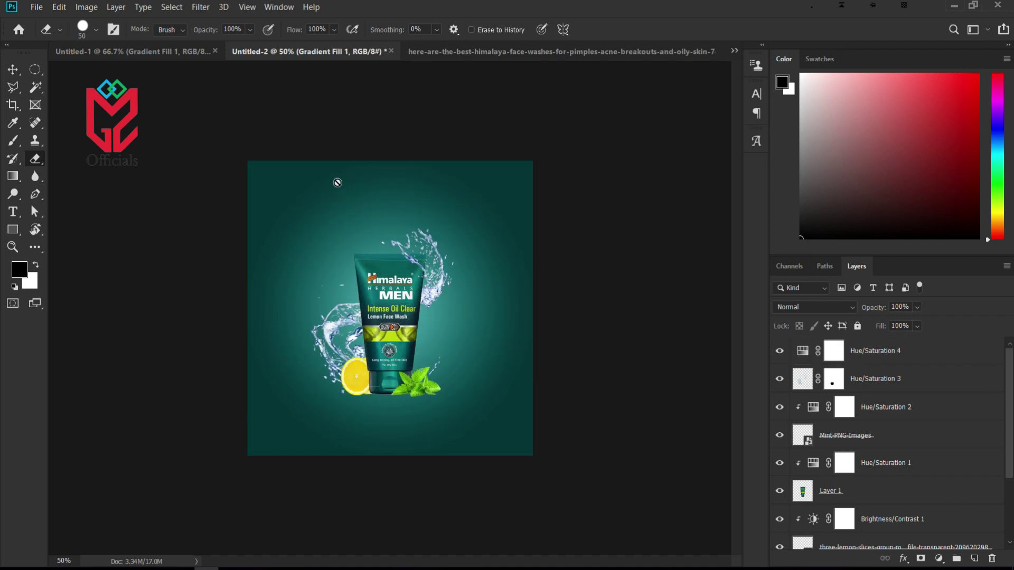
Duplicate all layers from the lemon slices up to the merged water splash, leaving out the topmost Hue/Saturation adjustment
click(13, 69)
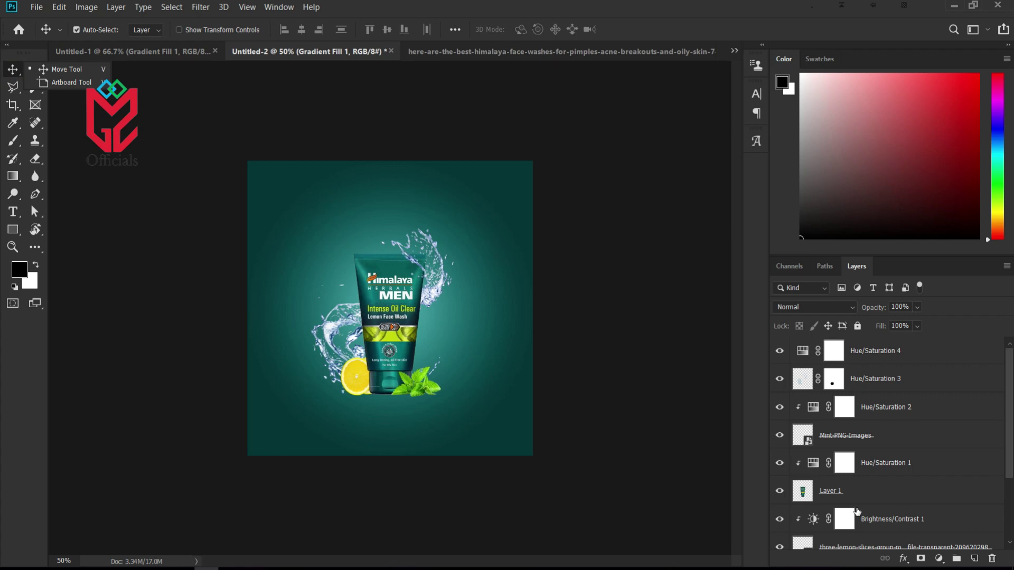
drag(1009, 438, 1013, 472)
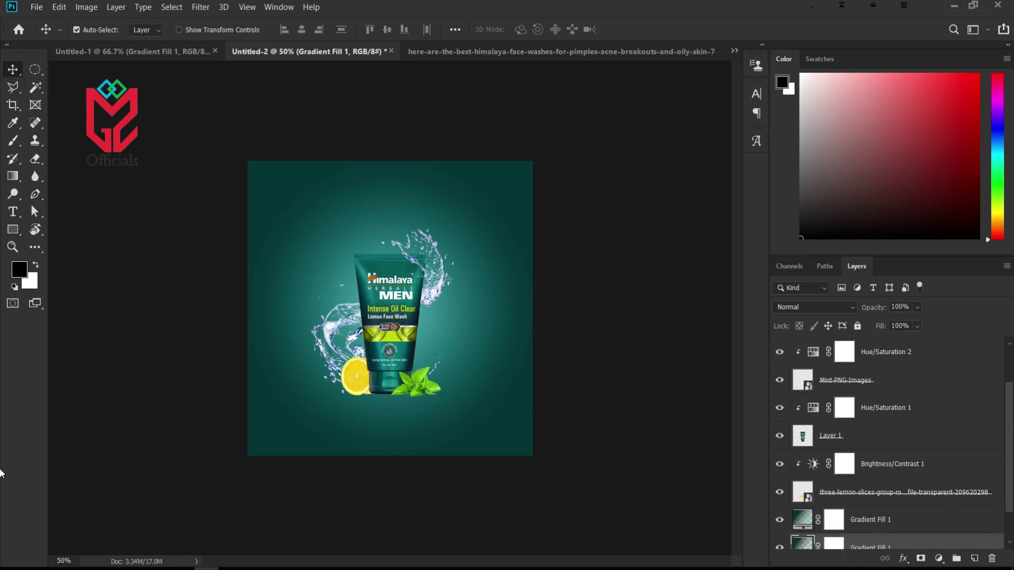
click(892, 499)
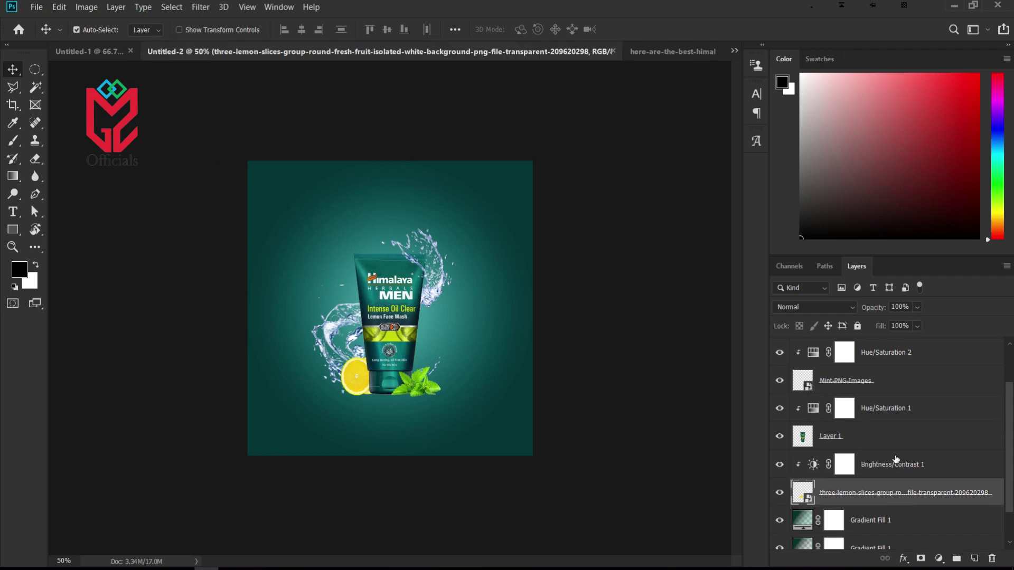
drag(1010, 453, 1009, 413)
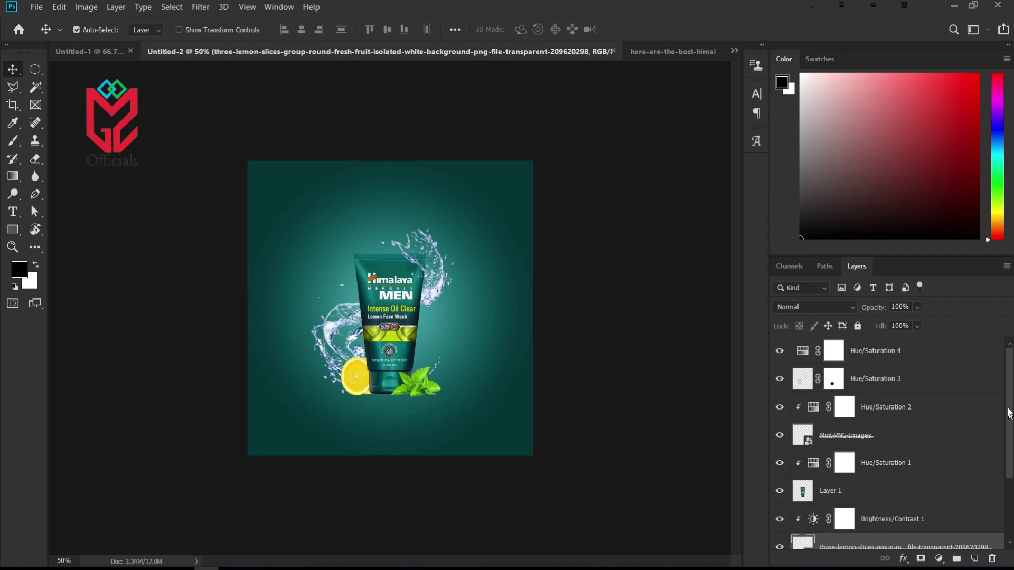
shift+click(888, 358)
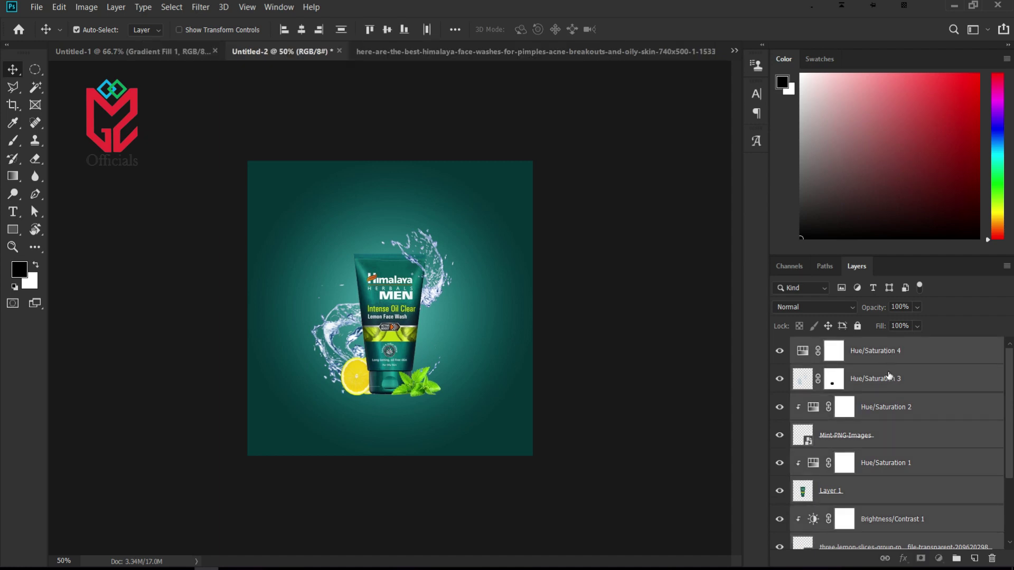
shift+click(889, 377)
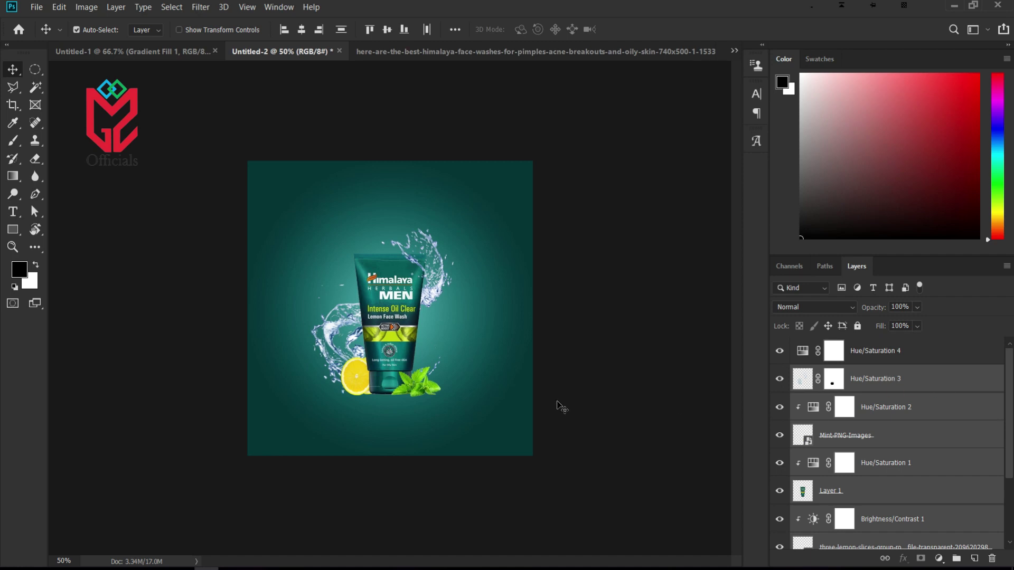
key(ctrl+j)
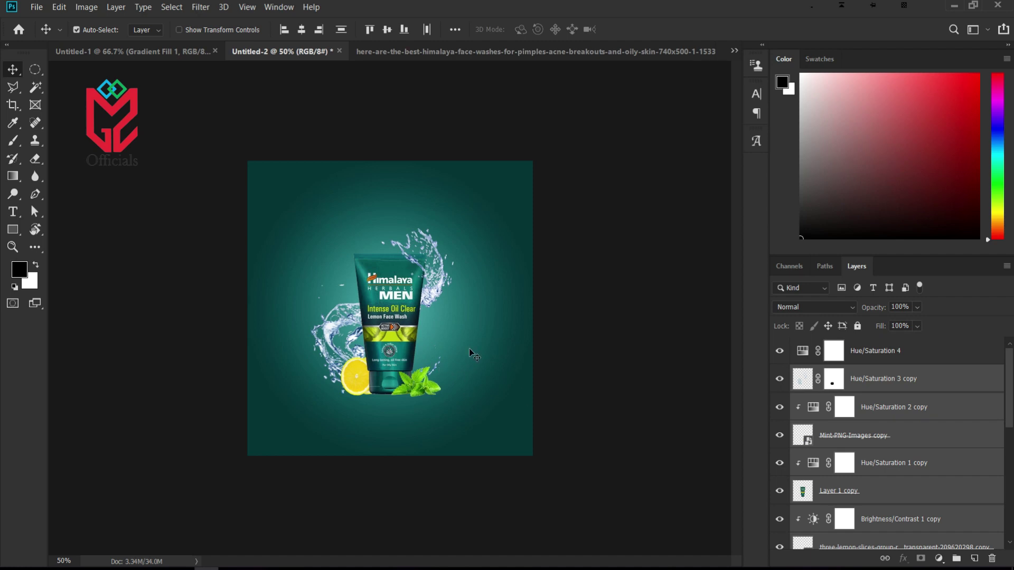
Flip the duplicated product layers vertically and move them directly beneath the tube as a mirrored reflection
key(ctrl+t)
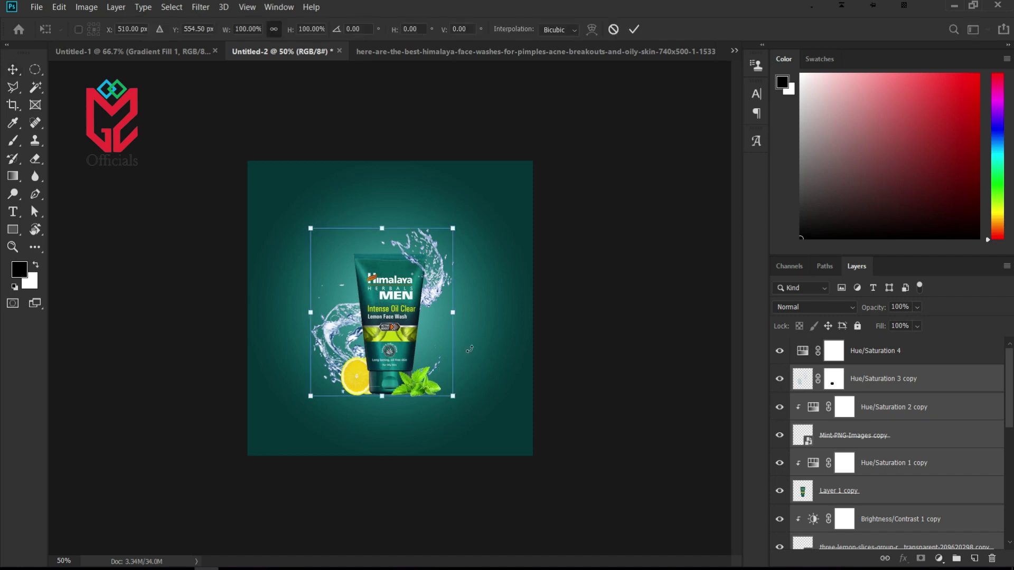
right_click(394, 319)
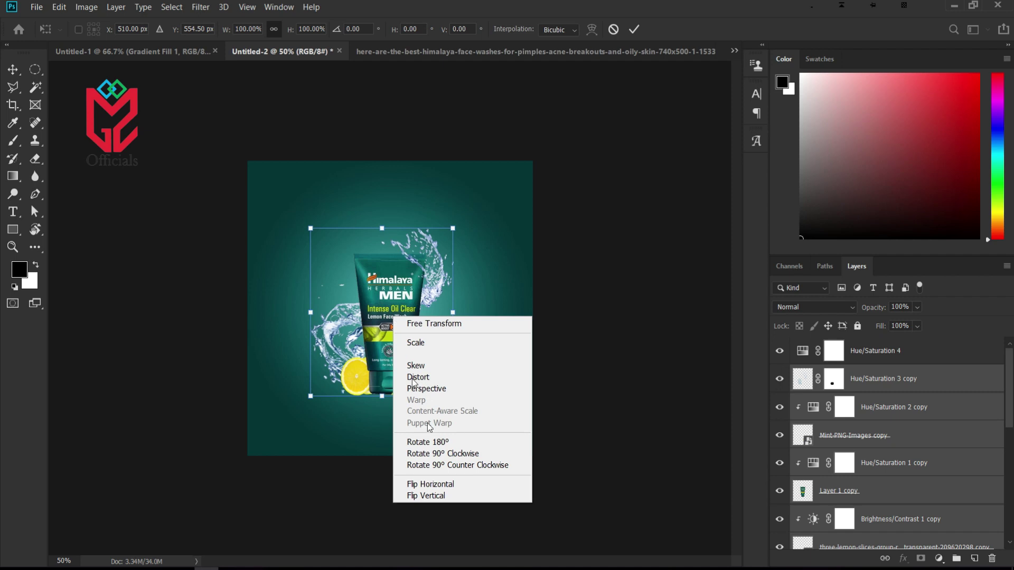
click(442, 501)
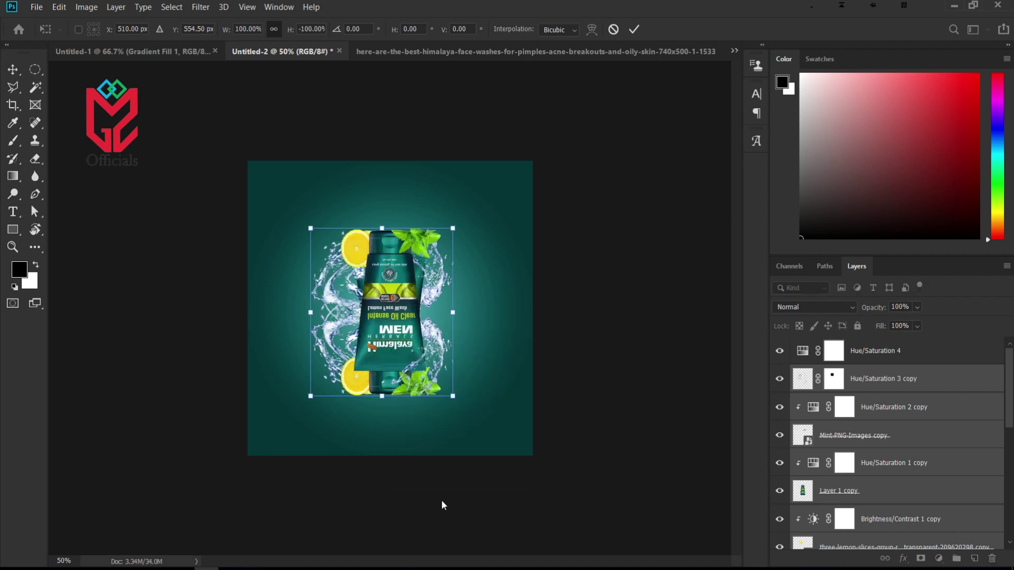
click(633, 30)
drag(390, 314, 389, 461)
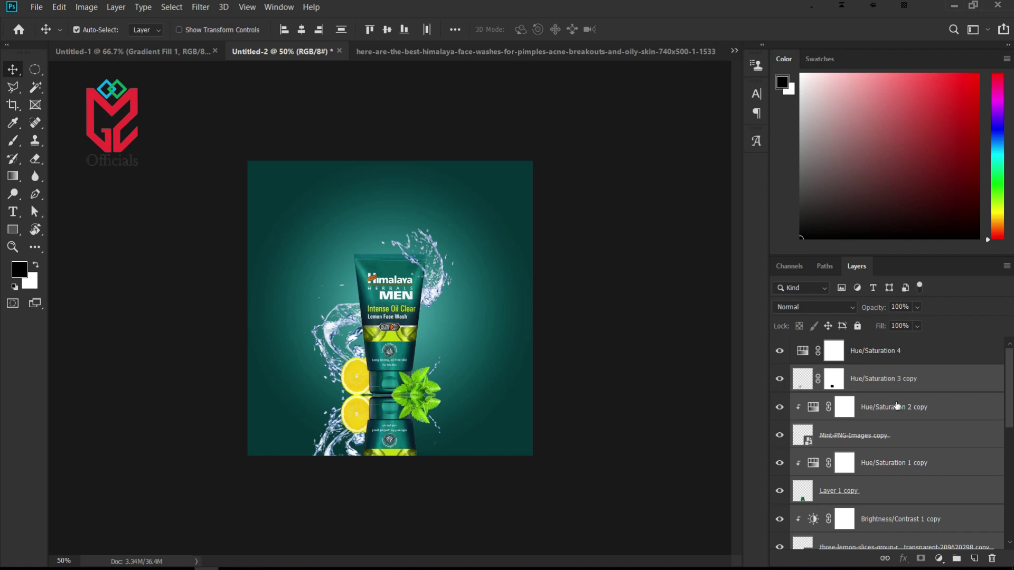
Group the flipped copies and lower the group's opacity to leave a faint reflection under the product
key(ctrl+g)
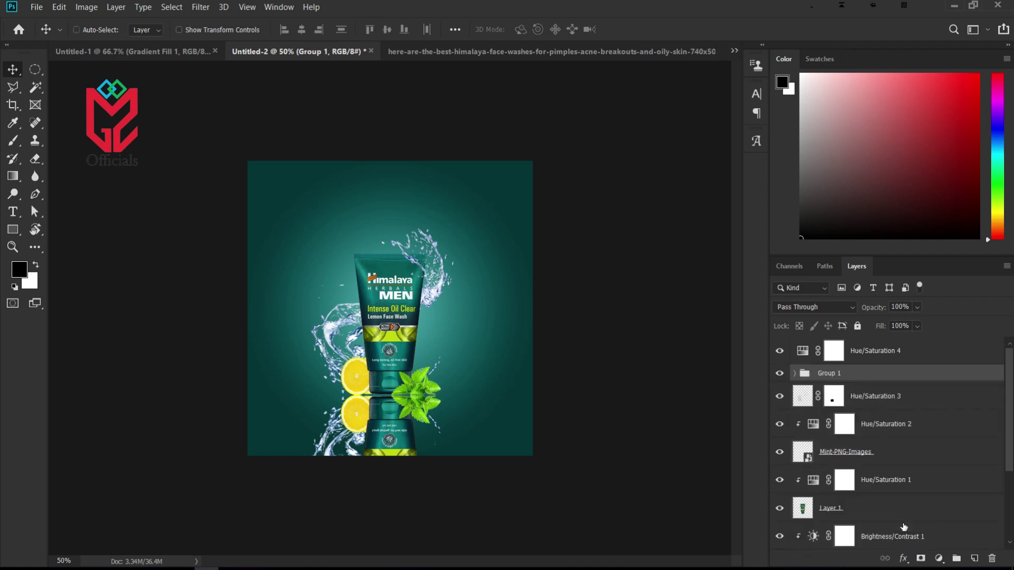
mouse_move(881, 310)
mouse_down()
mouse_move(845, 310)
mouse_move(877, 310)
mouse_up()
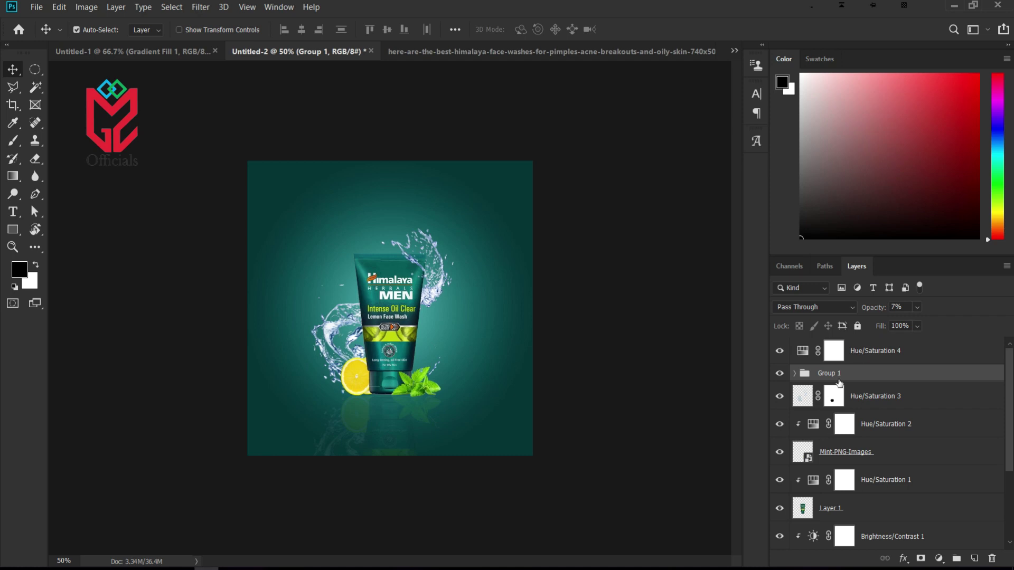
drag(874, 310, 877, 309)
click(178, 166)
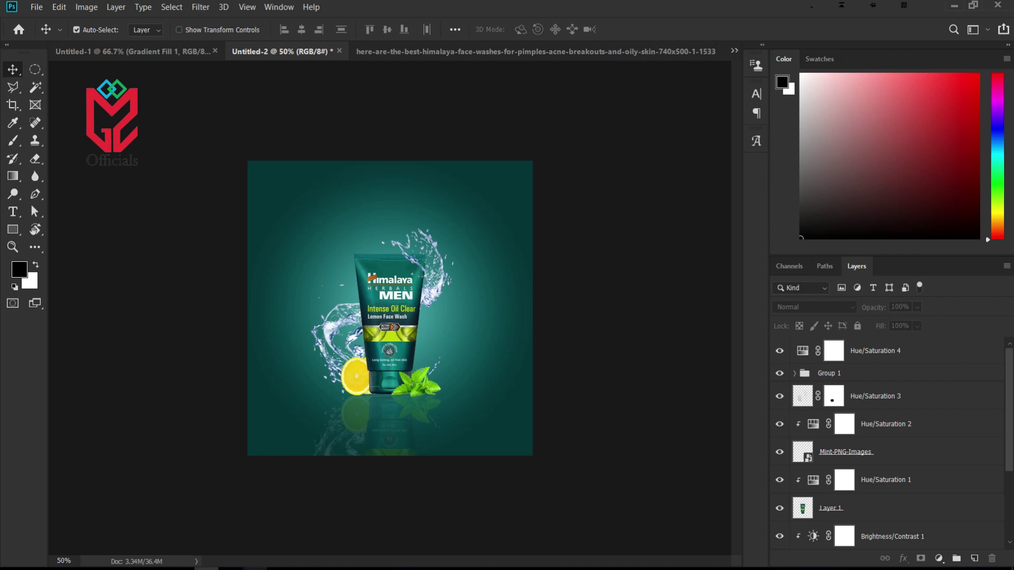
Place the white Himalaya Men logo image in the document, scaled down in the canvas's upper-left corner
click(254, 569)
drag(224, 83, 295, 196)
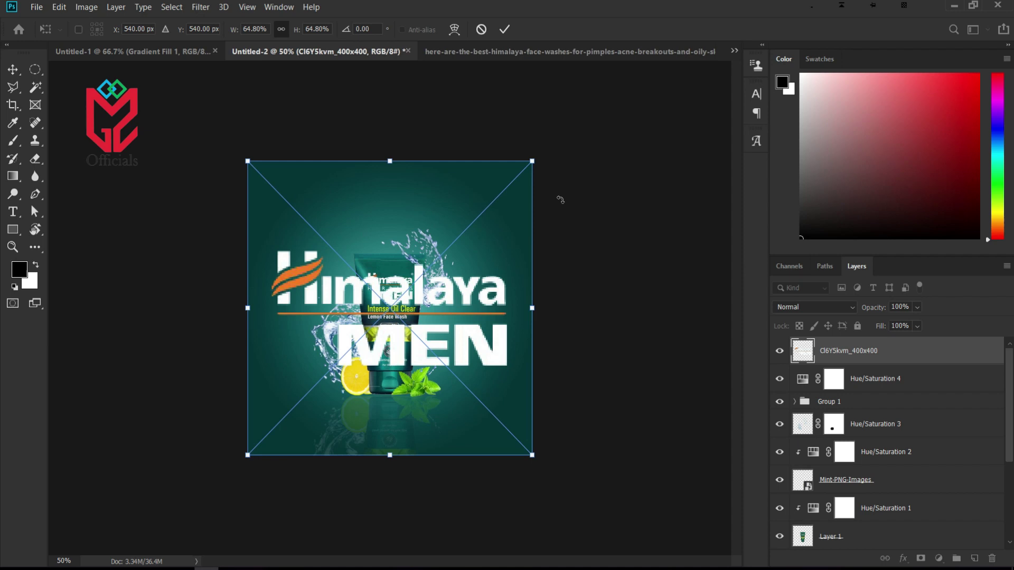
drag(534, 158, 307, 183)
drag(331, 223, 308, 201)
click(503, 29)
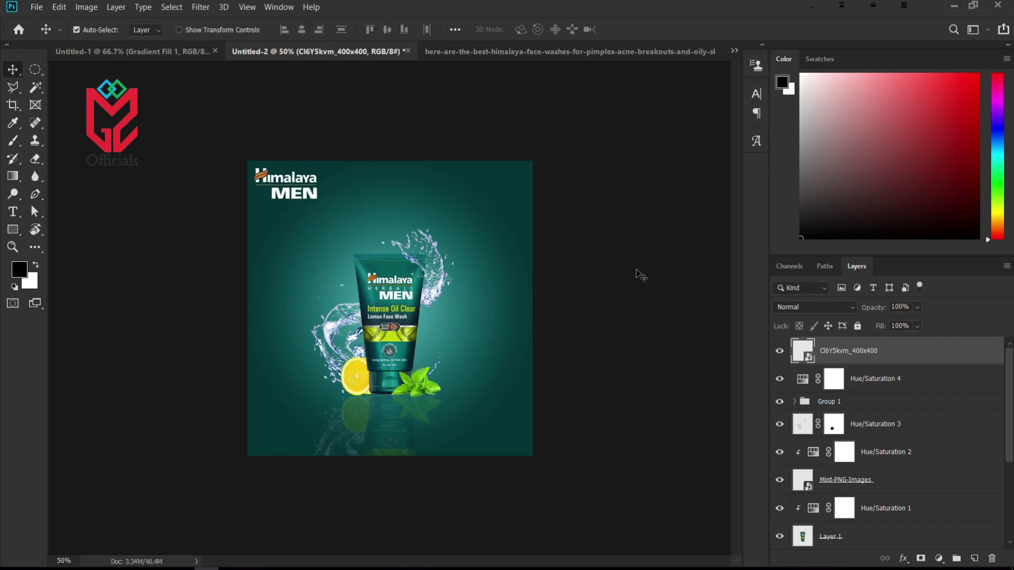
Scale the Himalaya Men logo down further to 15.90% in the canvas corner
key(ctrl)
key(ctrl+t)
drag(320, 218, 312, 213)
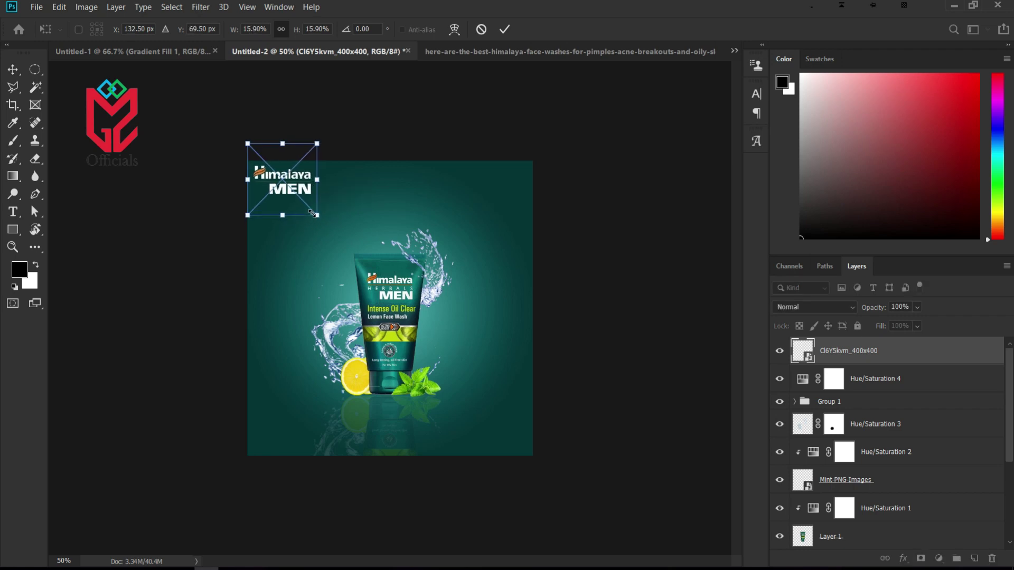
click(505, 29)
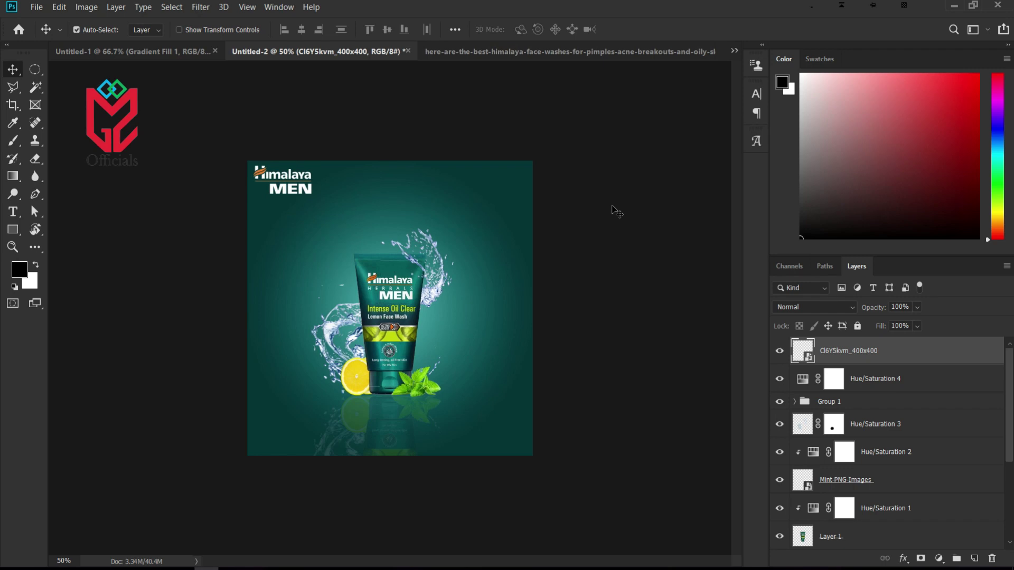